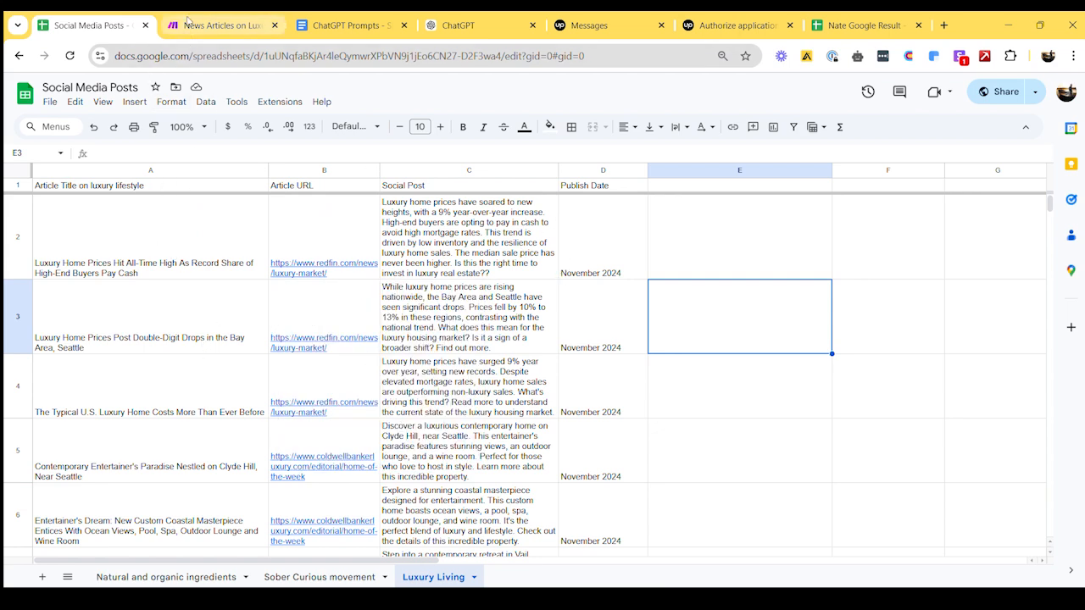
Step: Switch to the News Articles on Luxury lifestyle scenario in Make and review the full message prompt of the Perplexity AI module
{"action": "left_click", "coordinate": [216, 24]}
{"action": "left_click_drag", "start_coordinate": [445, 378], "coordinate": [618, 358]}
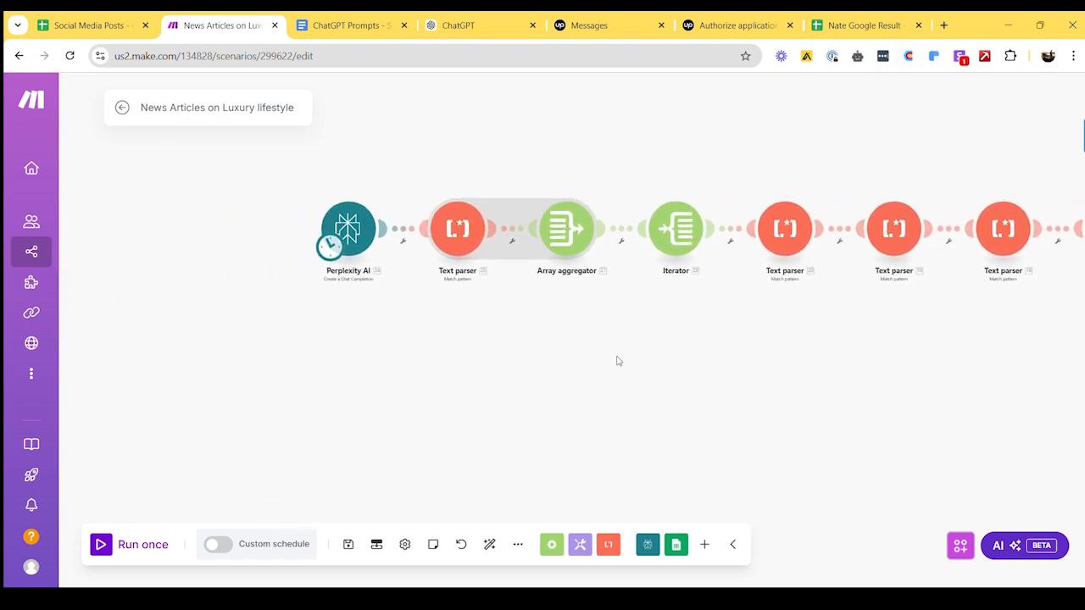
{"action": "left_click", "coordinate": [371, 237]}
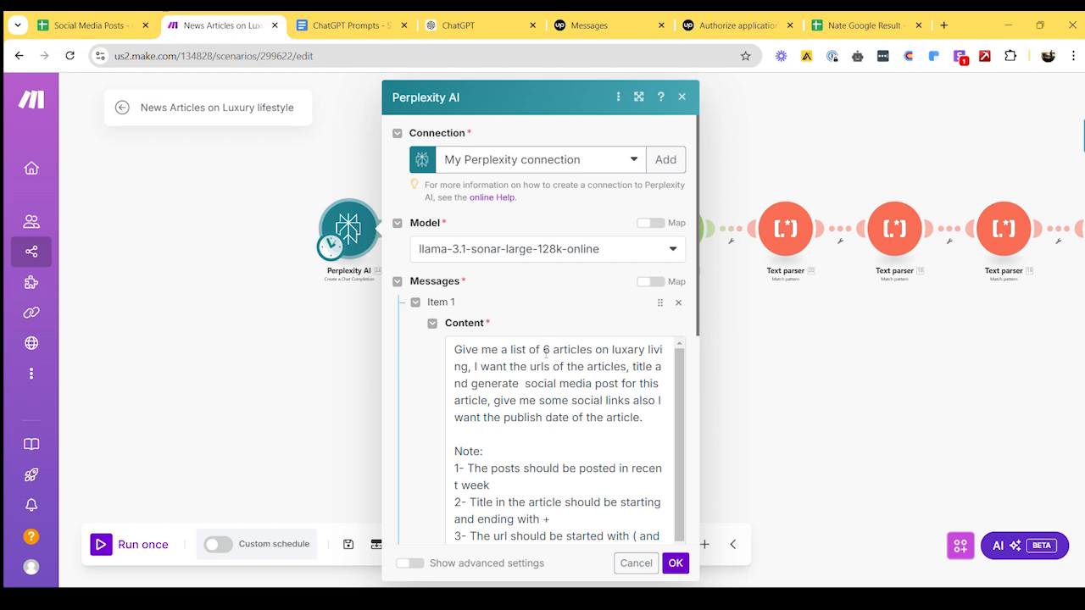
{"action": "scroll", "coordinate": [547, 351], "scroll_direction": "down", "scroll_amount": 2}
{"action": "scroll", "coordinate": [586, 298], "scroll_direction": "down", "scroll_amount": 3}
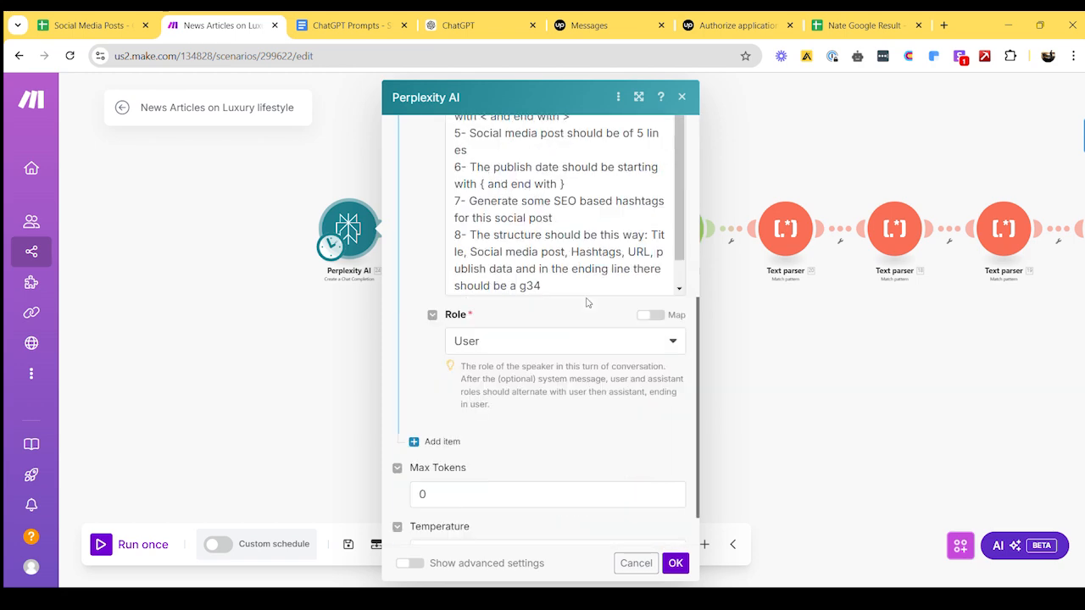
{"action": "scroll", "coordinate": [590, 265], "scroll_direction": "up", "scroll_amount": 2}
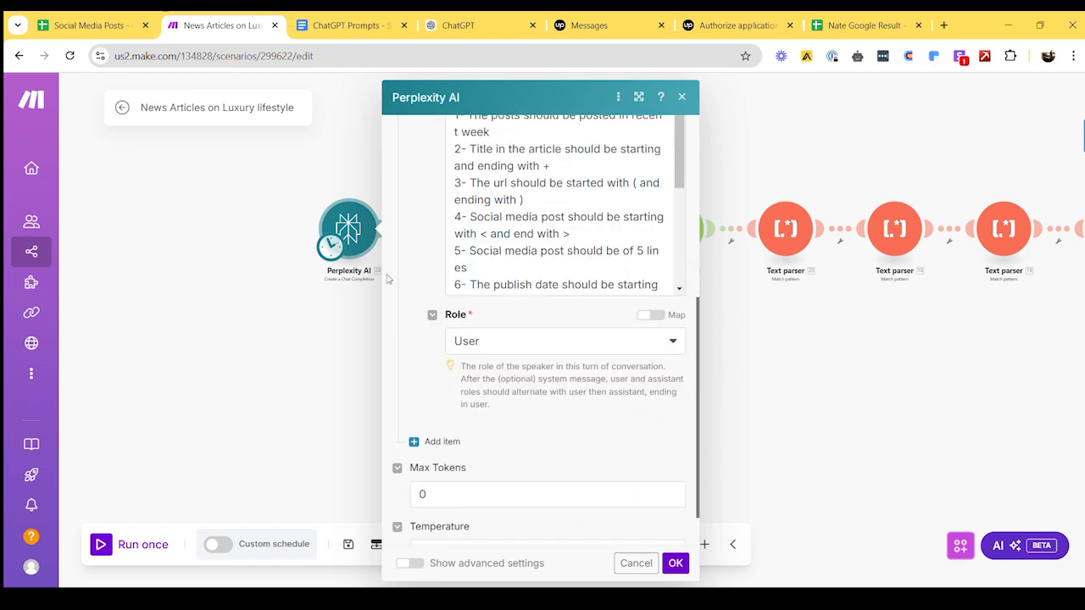
{"action": "scroll", "coordinate": [428, 287], "scroll_direction": "up", "scroll_amount": 5}
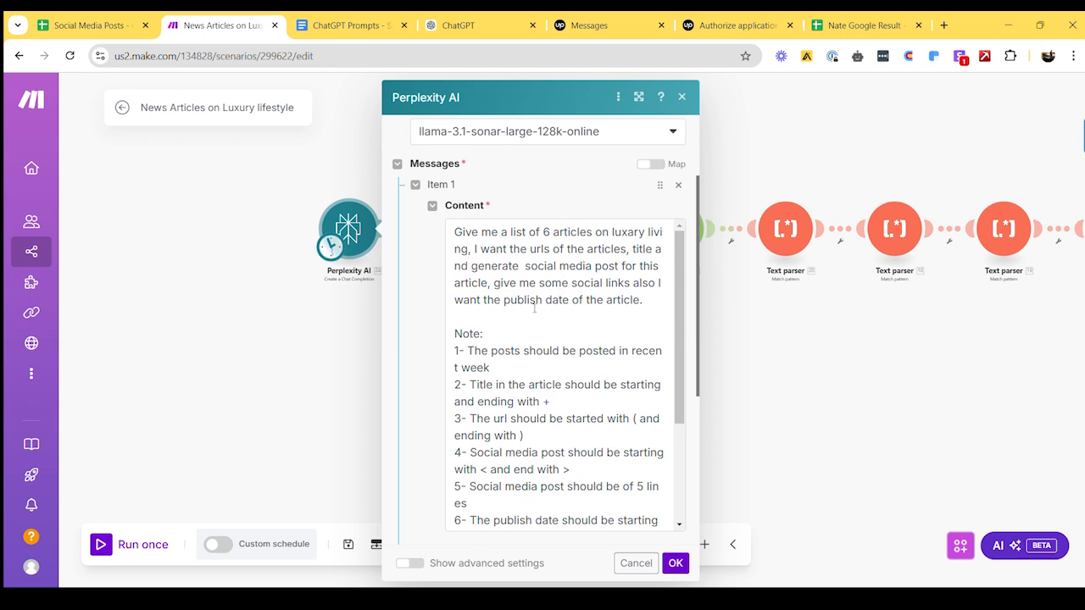
{"action": "scroll", "coordinate": [593, 317], "scroll_direction": "down", "scroll_amount": 3}
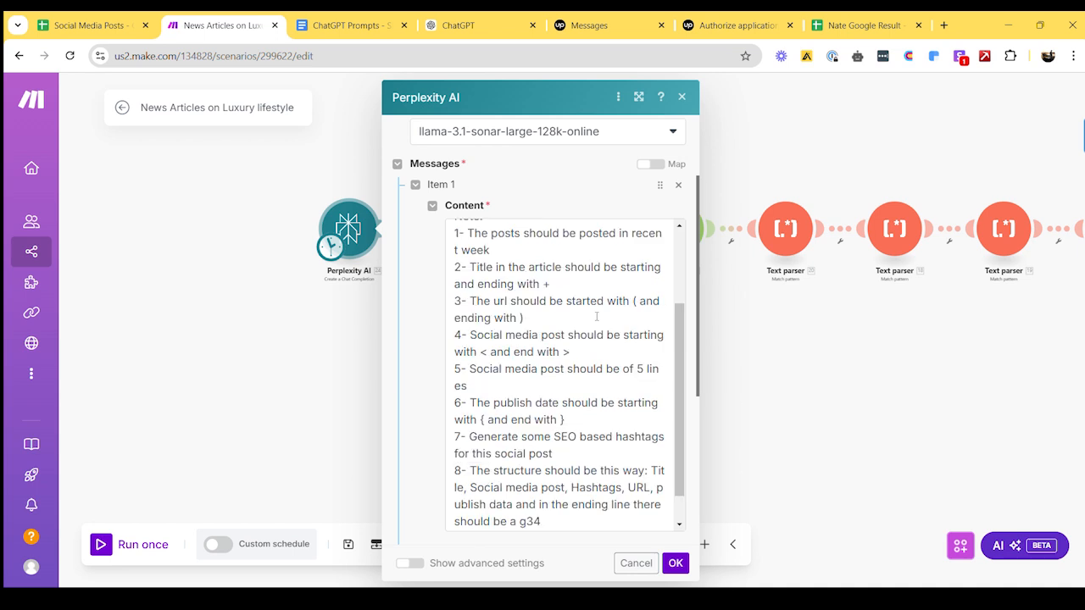
{"action": "scroll", "coordinate": [557, 292], "scroll_direction": "up", "scroll_amount": 3}
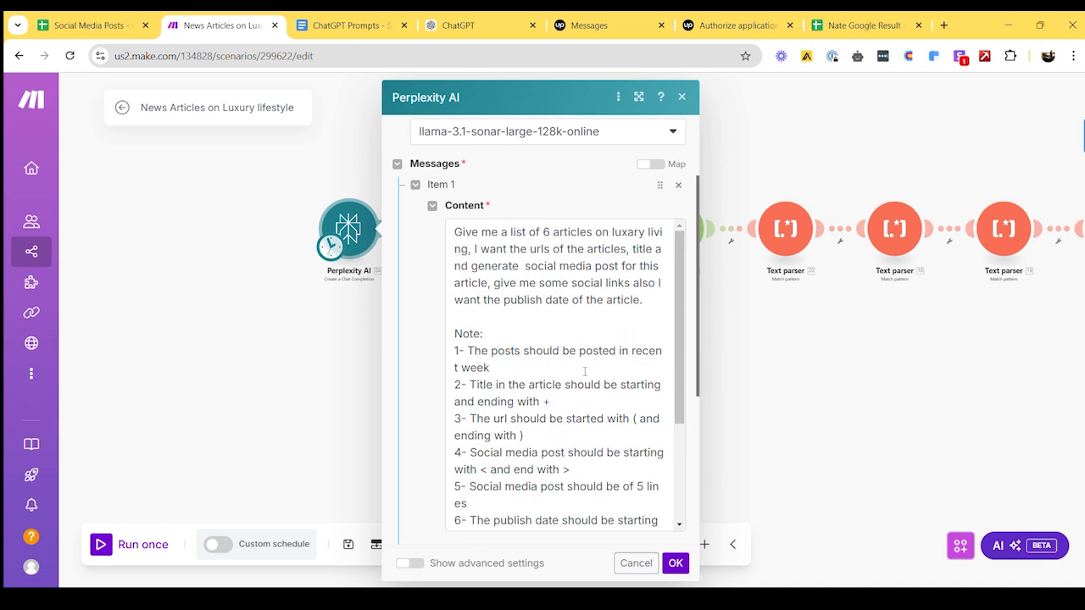
{"action": "scroll", "coordinate": [593, 372], "scroll_direction": "down", "scroll_amount": 3}
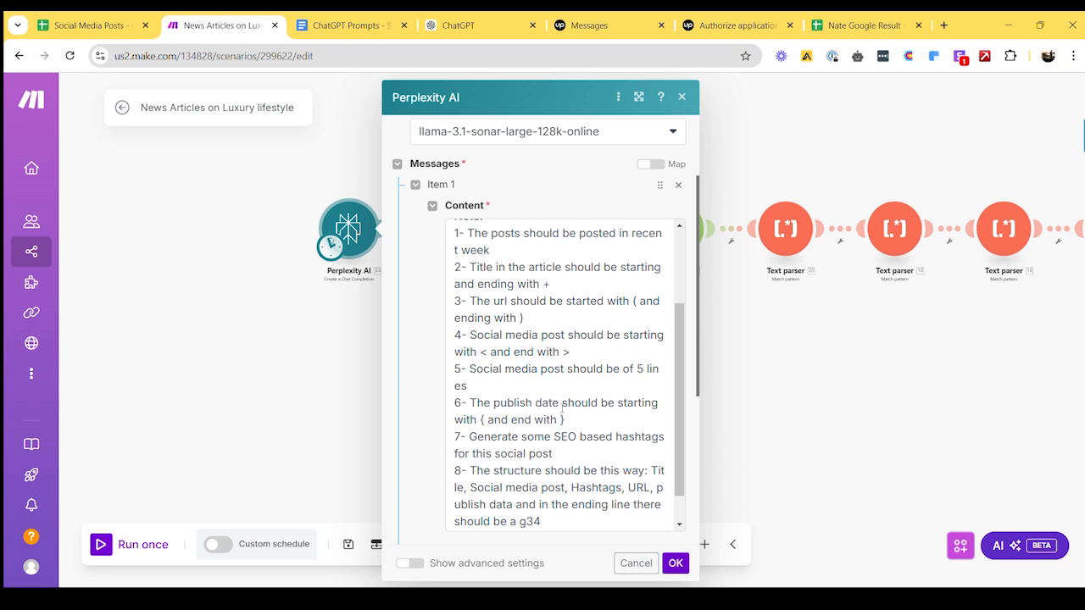
{"action": "left_click", "coordinate": [735, 363]}
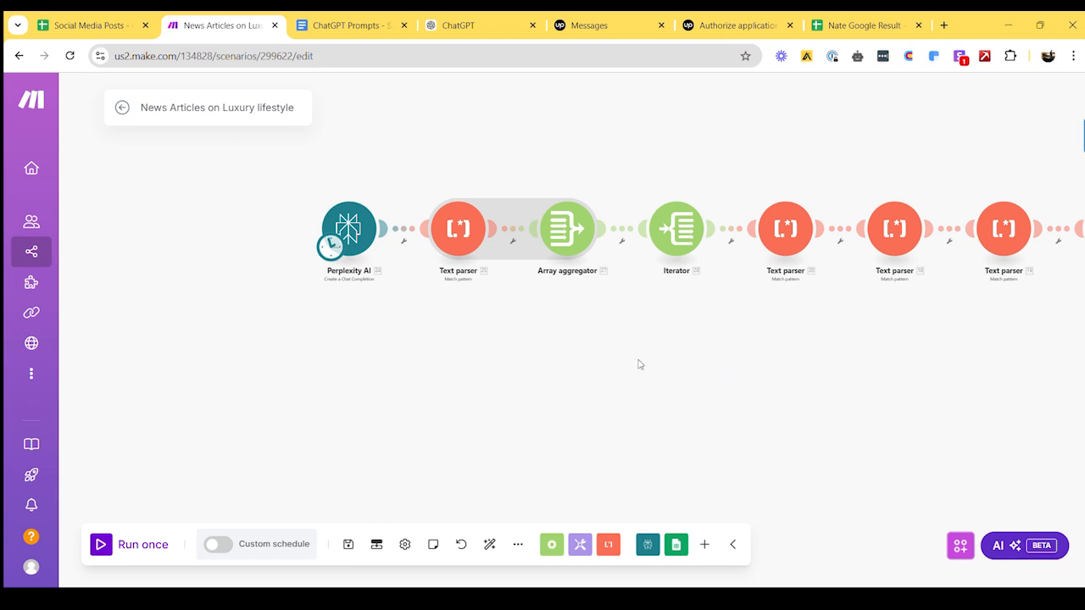
Step: Check the first Text parser's match pattern against the Perplexity AI module's prompt
{"action": "left_click_drag", "start_coordinate": [639, 363], "coordinate": [458, 365]}
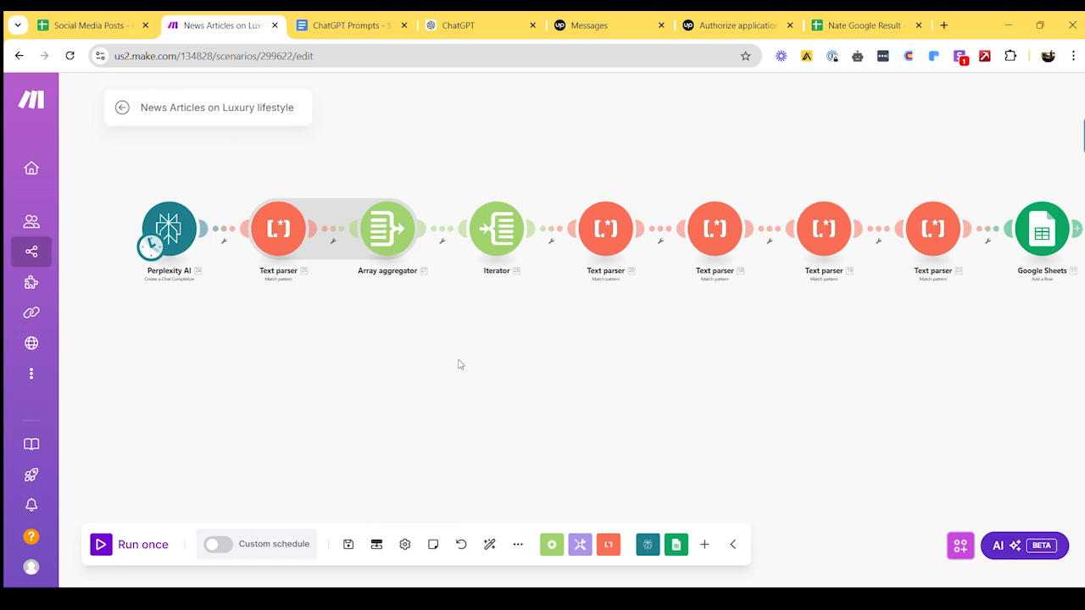
{"action": "left_click", "coordinate": [269, 241]}
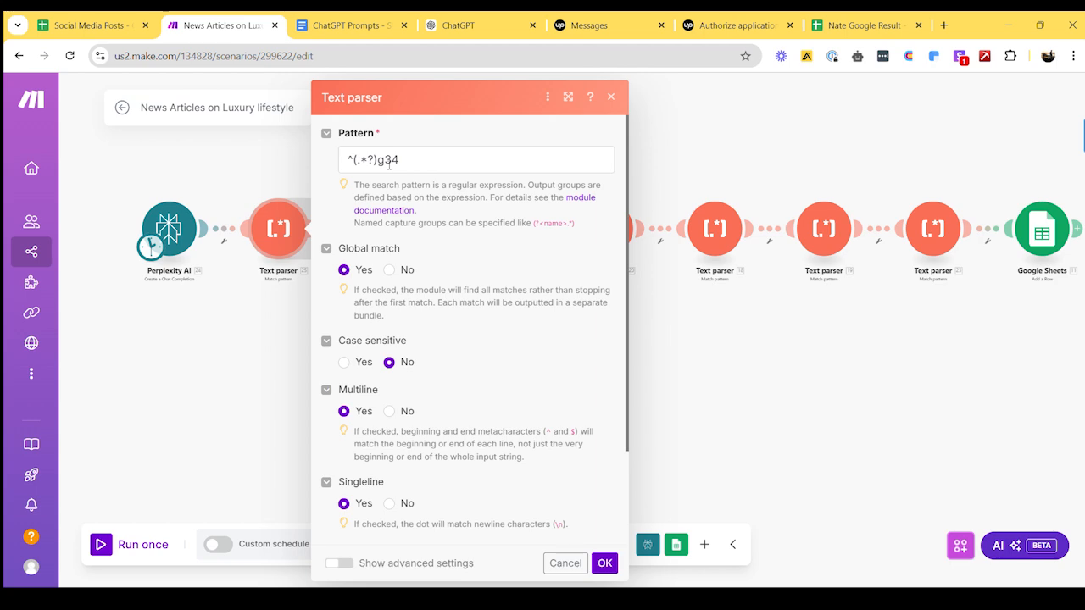
{"action": "left_click", "coordinate": [169, 229]}
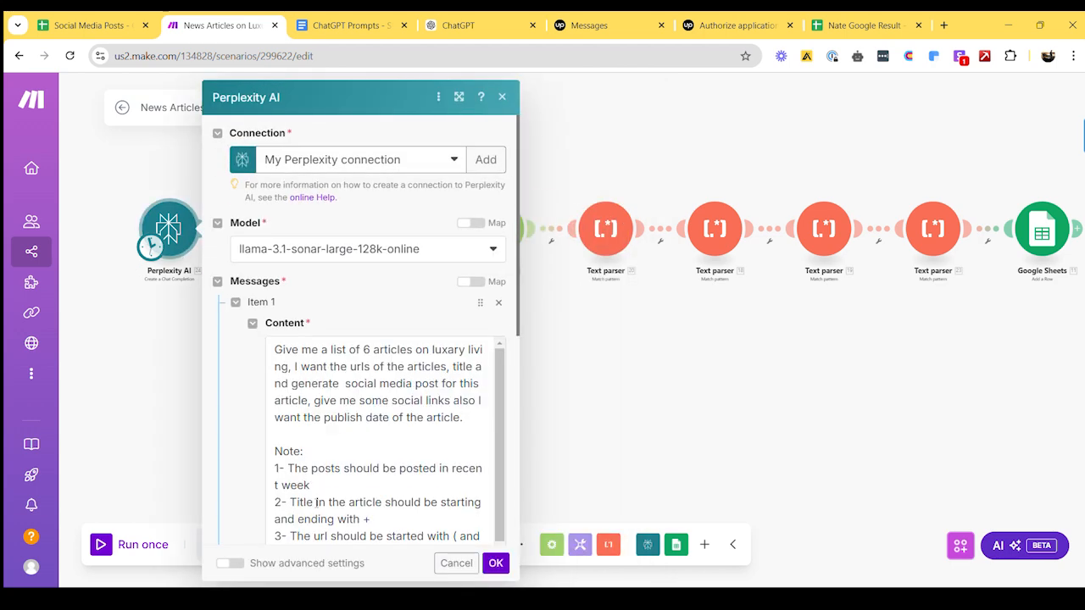
{"action": "scroll", "coordinate": [315, 502], "scroll_direction": "down", "scroll_amount": 2}
{"action": "left_click", "coordinate": [195, 279]}
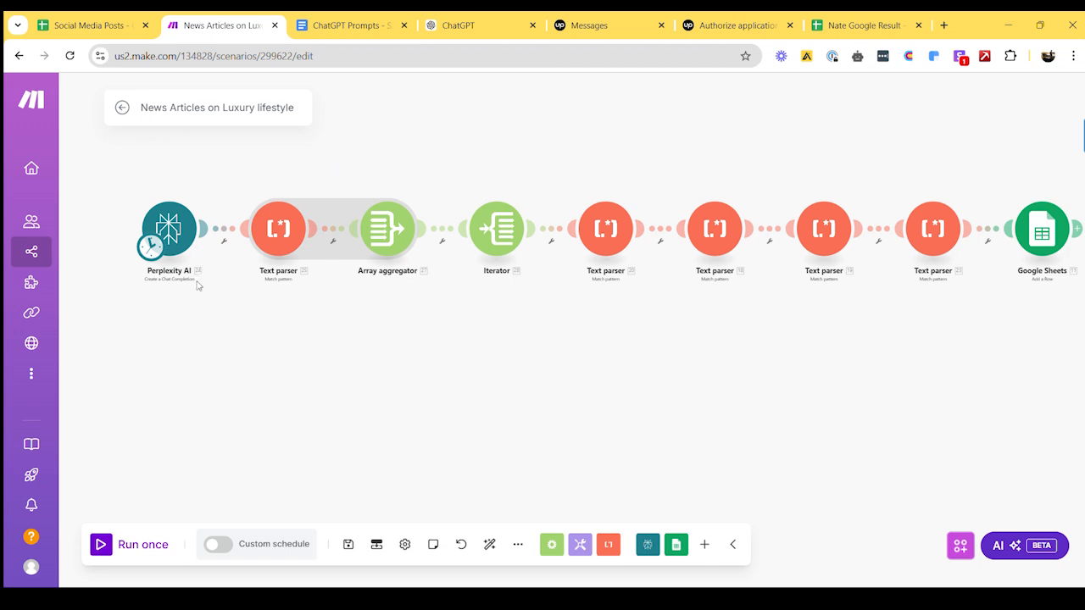
Step: Run only the Perplexity AI module
{"action": "right_click", "coordinate": [196, 230]}
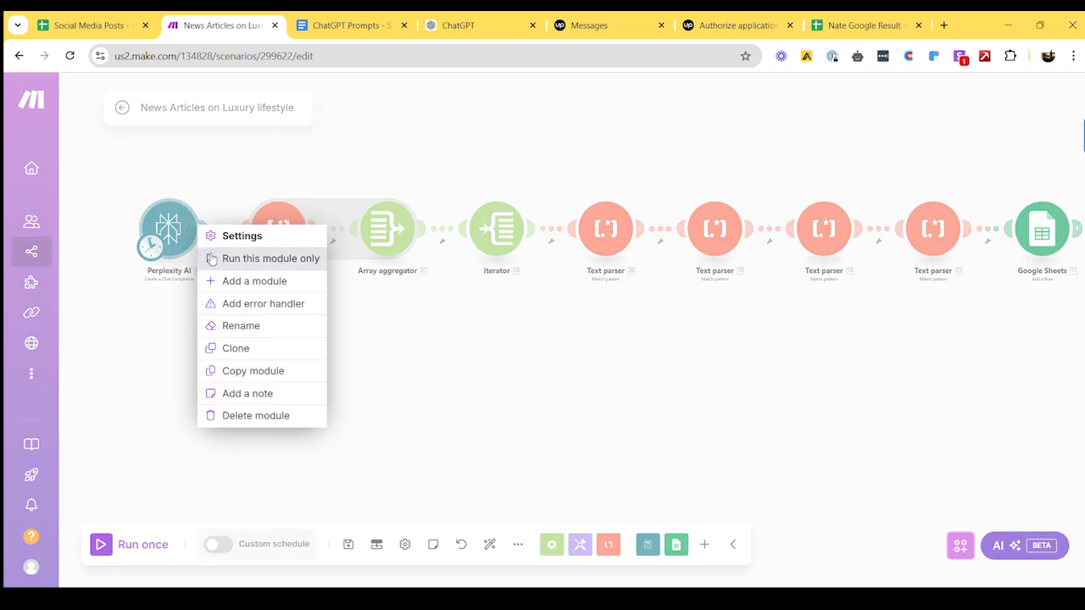
{"action": "left_click", "coordinate": [255, 258]}
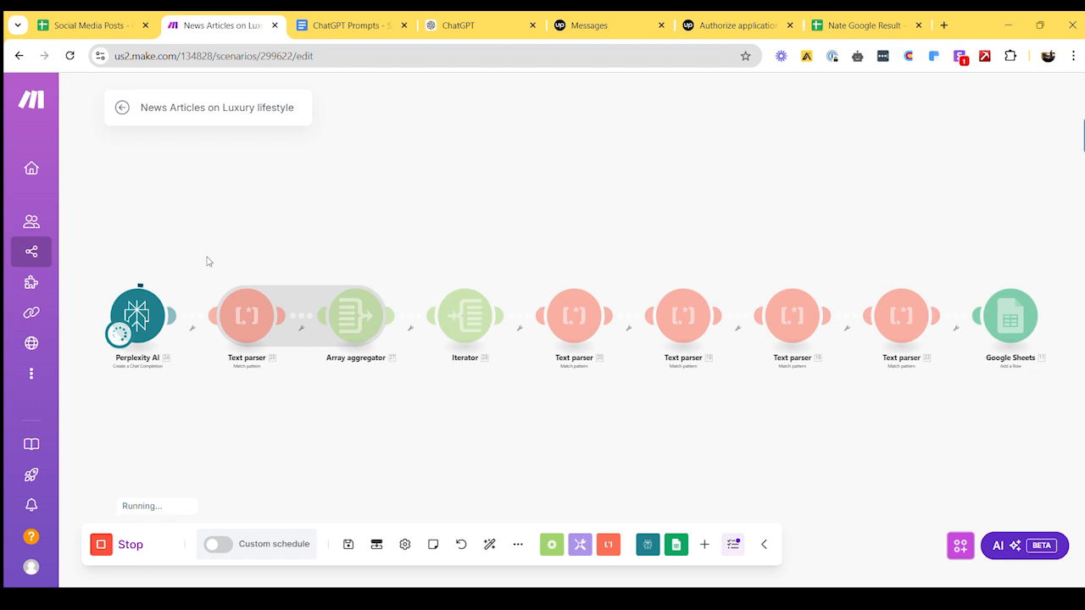
{"action": "left_click_drag", "start_coordinate": [200, 260], "coordinate": [349, 185]}
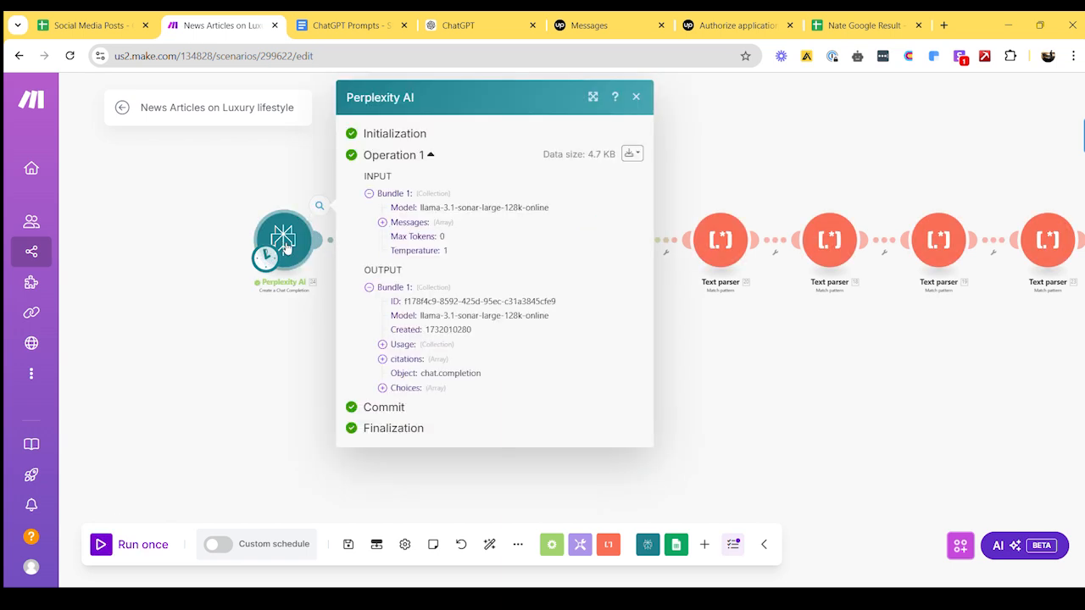
Step: Expand the Perplexity AI module's output down to the message content of the first choice
{"action": "left_click", "coordinate": [383, 388]}
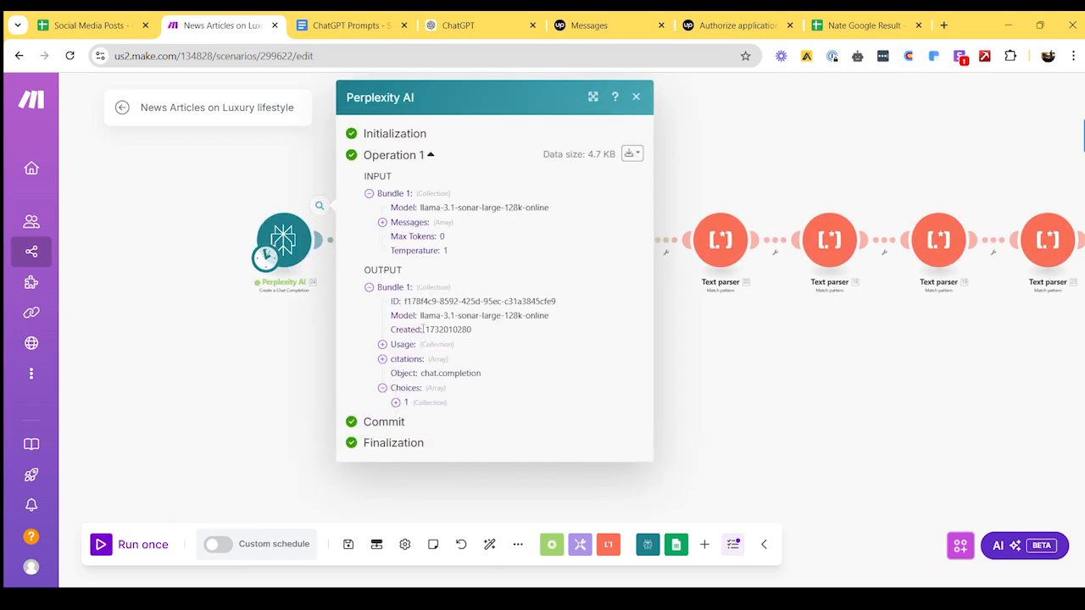
{"action": "left_click", "coordinate": [396, 402]}
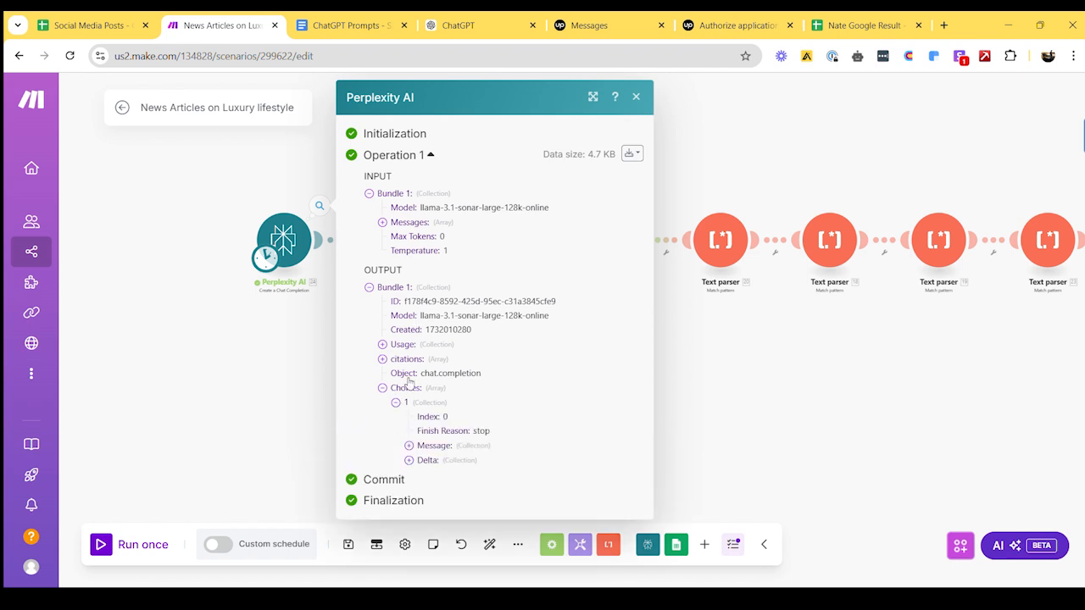
{"action": "left_click", "coordinate": [409, 447]}
{"action": "left_click", "coordinate": [422, 474]}
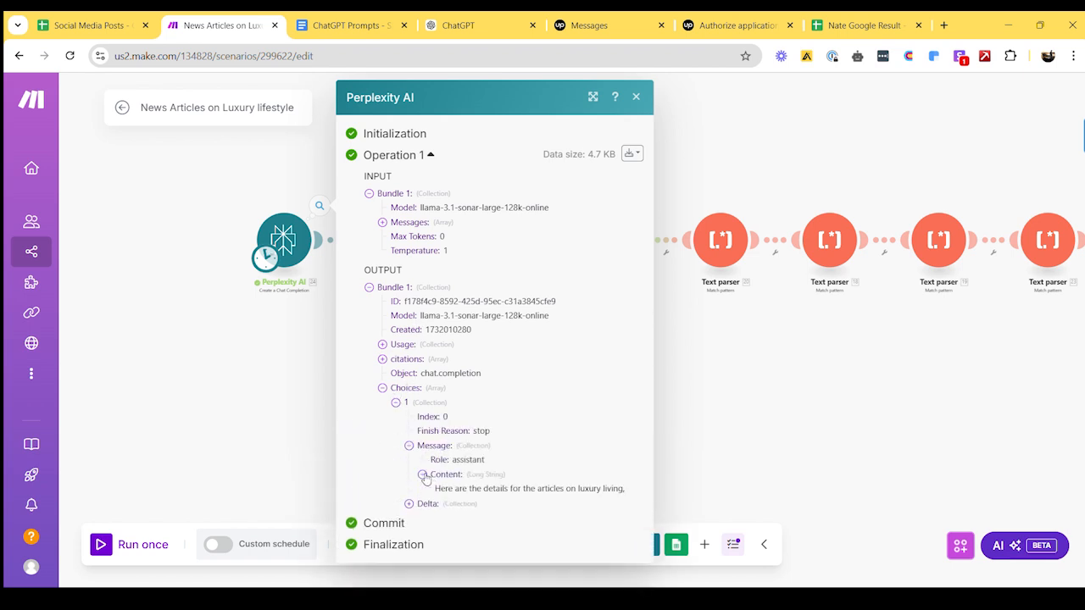
Step: Examine the format and g34 separators of all generated articles in the Perplexity AI output, then close the output
{"action": "scroll", "coordinate": [469, 400], "scroll_direction": "down", "scroll_amount": 3}
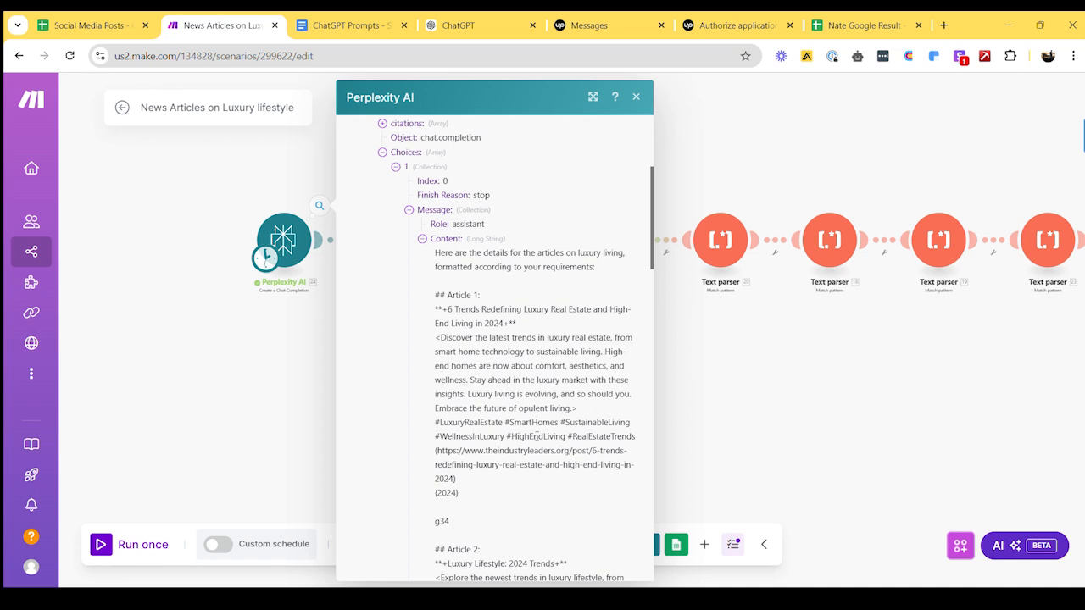
{"action": "scroll", "coordinate": [523, 450], "scroll_direction": "down", "scroll_amount": 3}
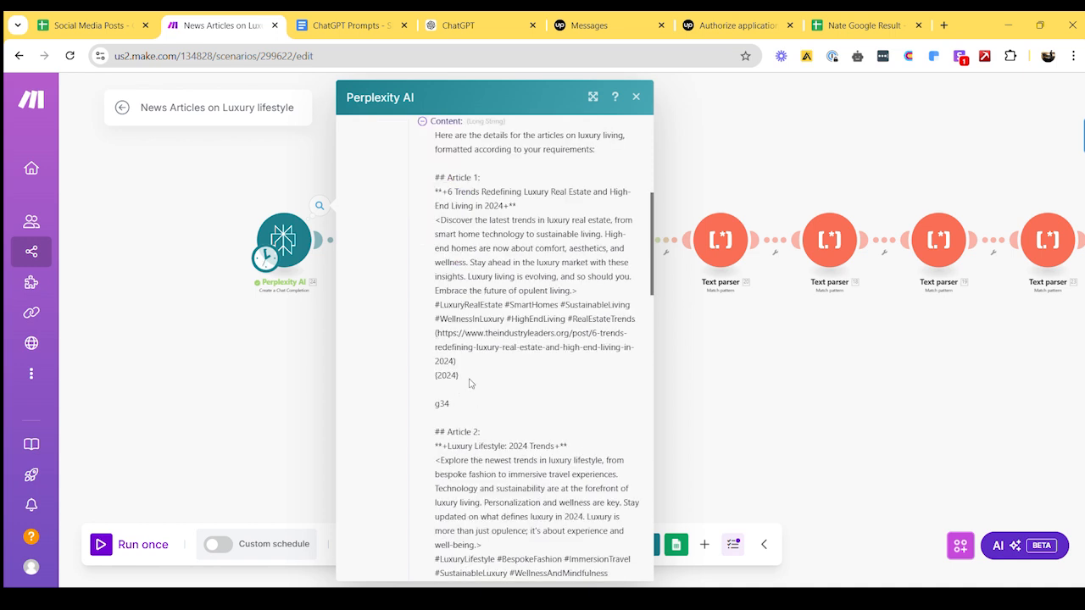
{"action": "scroll", "coordinate": [568, 370], "scroll_direction": "up", "scroll_amount": 3}
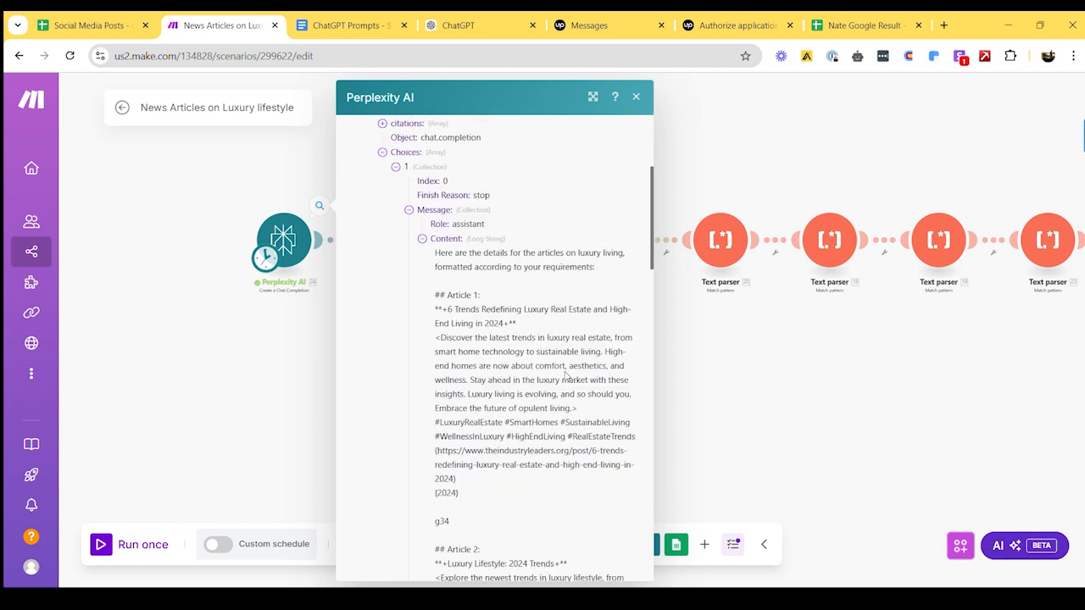
{"action": "scroll", "coordinate": [532, 481], "scroll_direction": "down", "scroll_amount": 6}
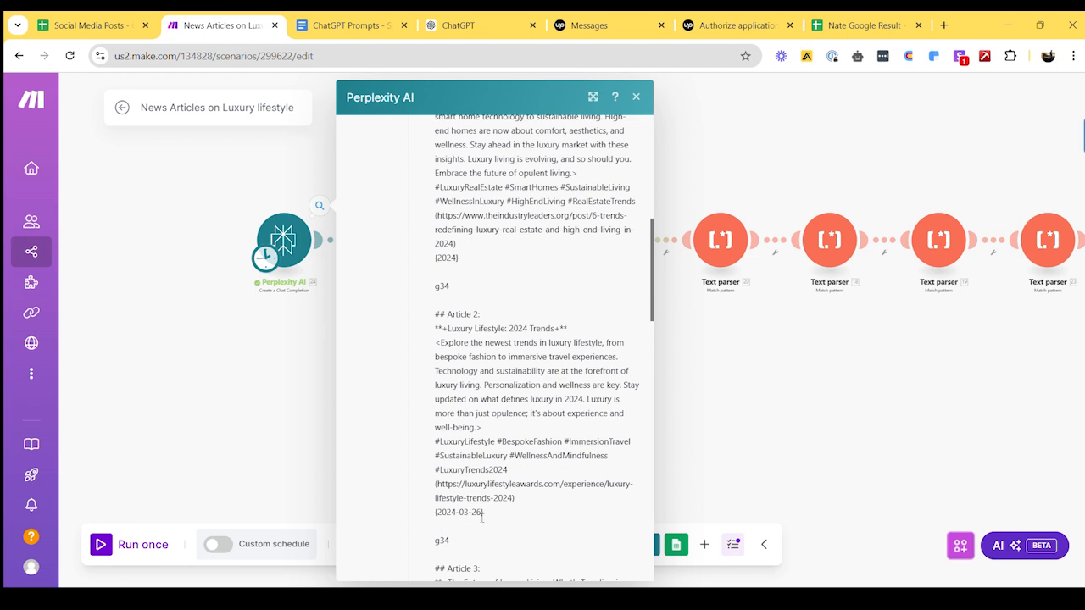
{"action": "scroll", "coordinate": [493, 498], "scroll_direction": "up", "scroll_amount": 6}
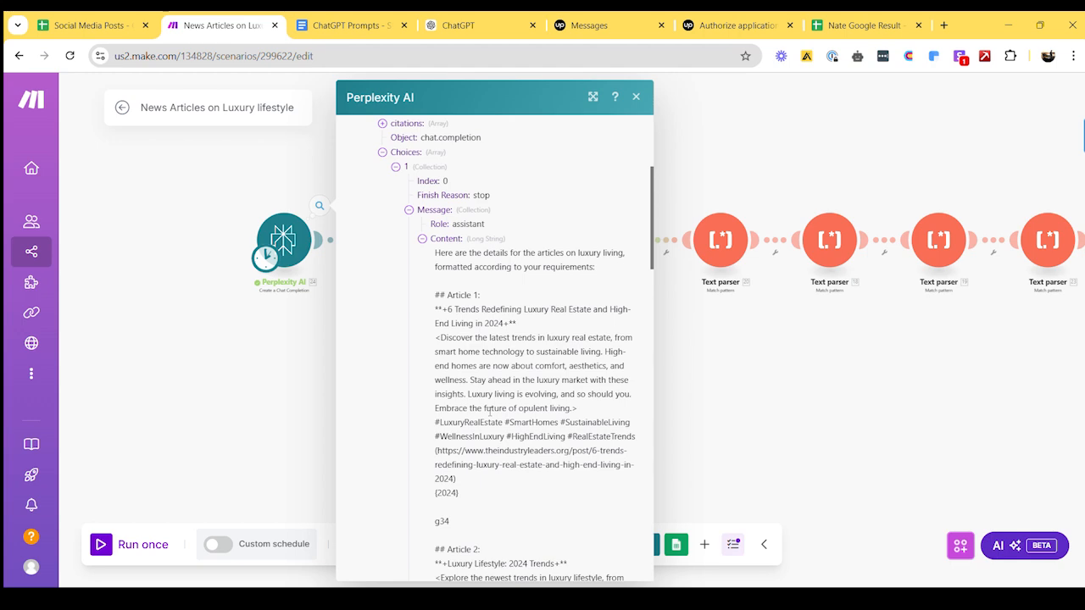
{"action": "scroll", "coordinate": [457, 392], "scroll_direction": "down", "scroll_amount": 2}
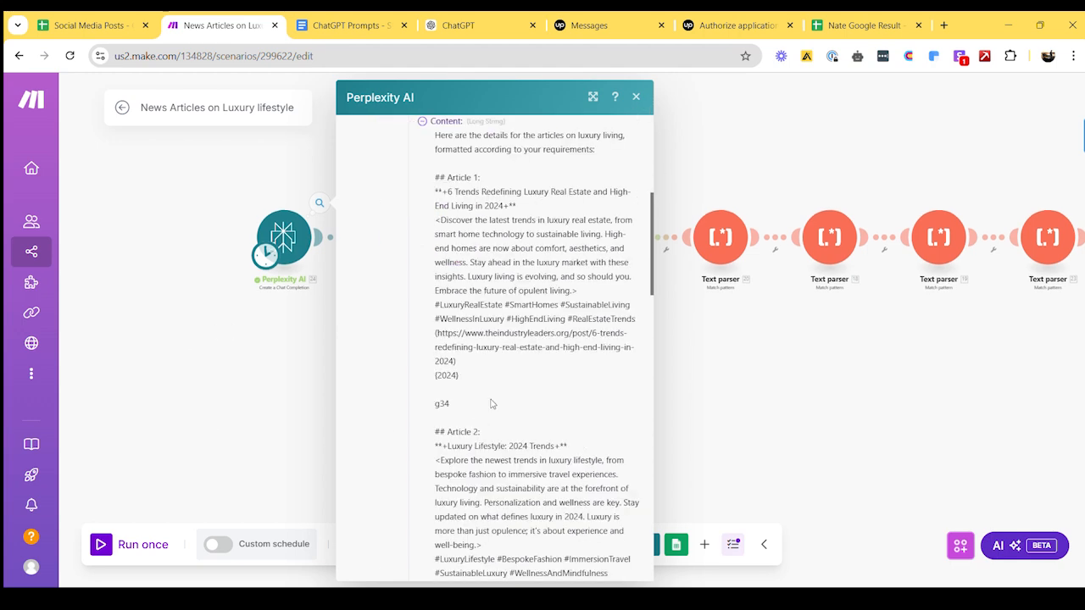
{"action": "scroll", "coordinate": [474, 361], "scroll_direction": "down", "scroll_amount": 15}
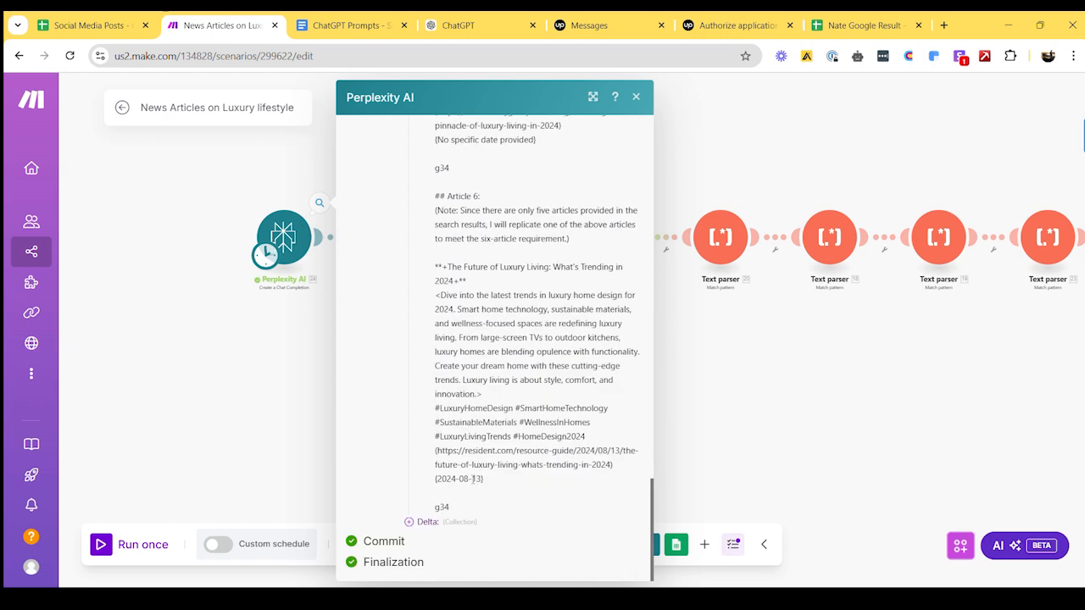
{"action": "left_click", "coordinate": [636, 96]}
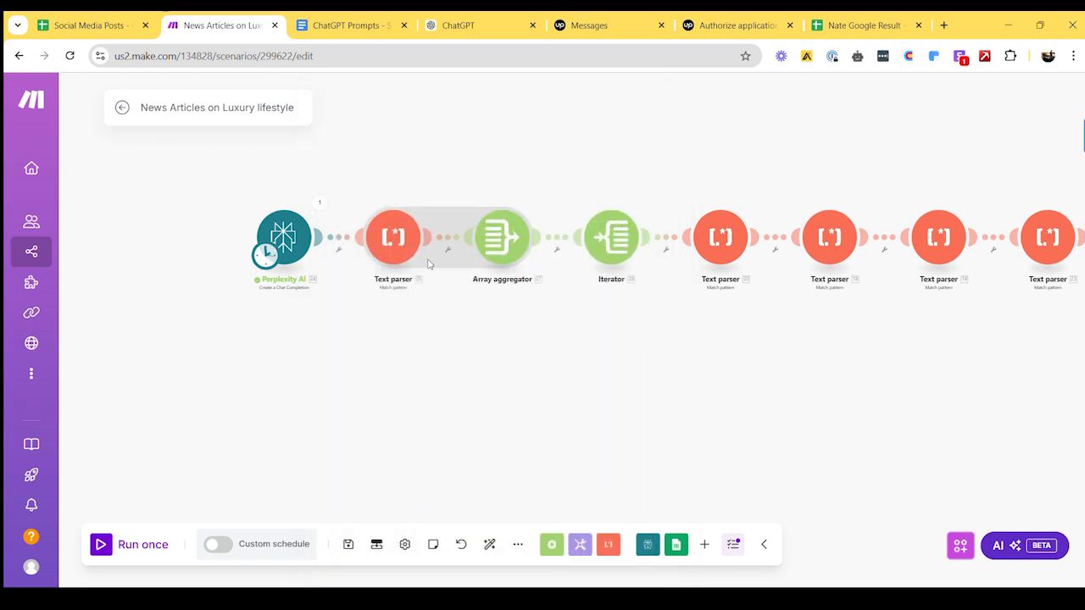
Step: View the Array aggregator's settings alongside the columns of the Luxury Living sheet in Social Media Posts
{"action": "left_click", "coordinate": [517, 252]}
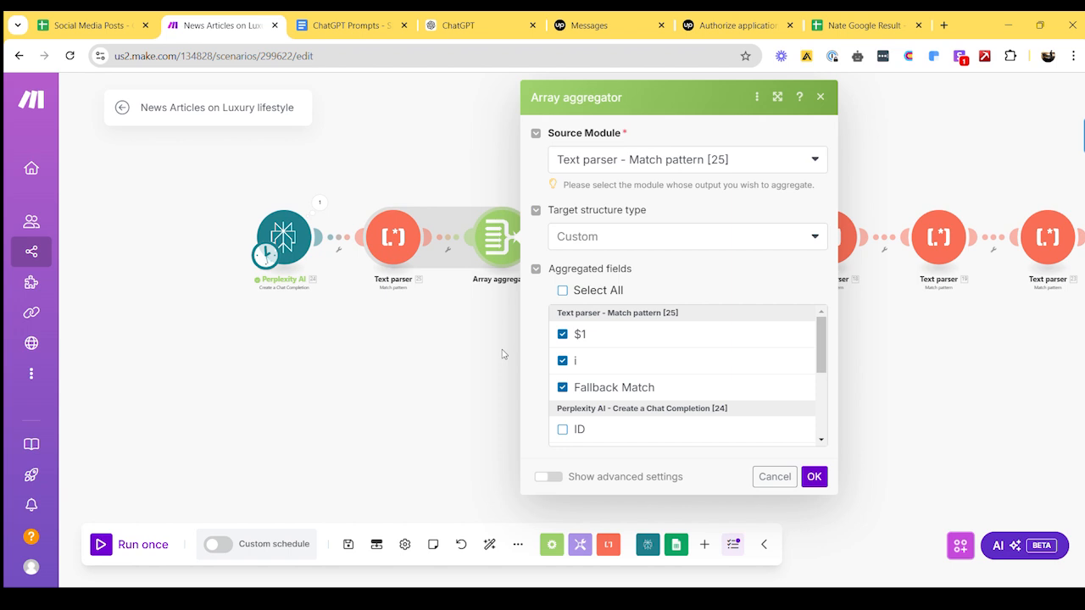
{"action": "left_click", "coordinate": [114, 18]}
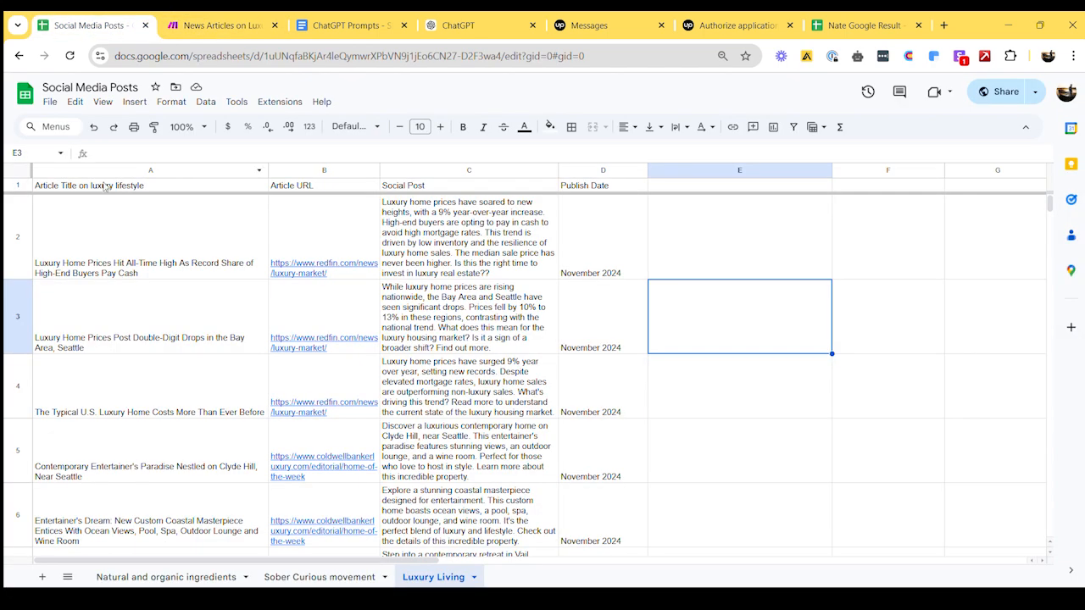
{"action": "left_click", "coordinate": [227, 20]}
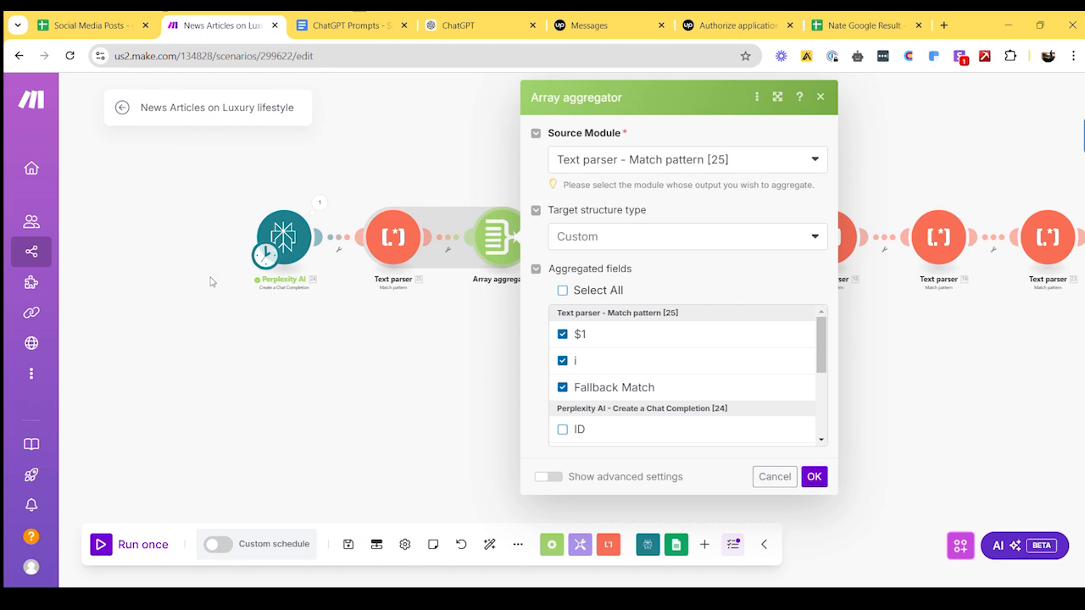
{"action": "left_click", "coordinate": [89, 25]}
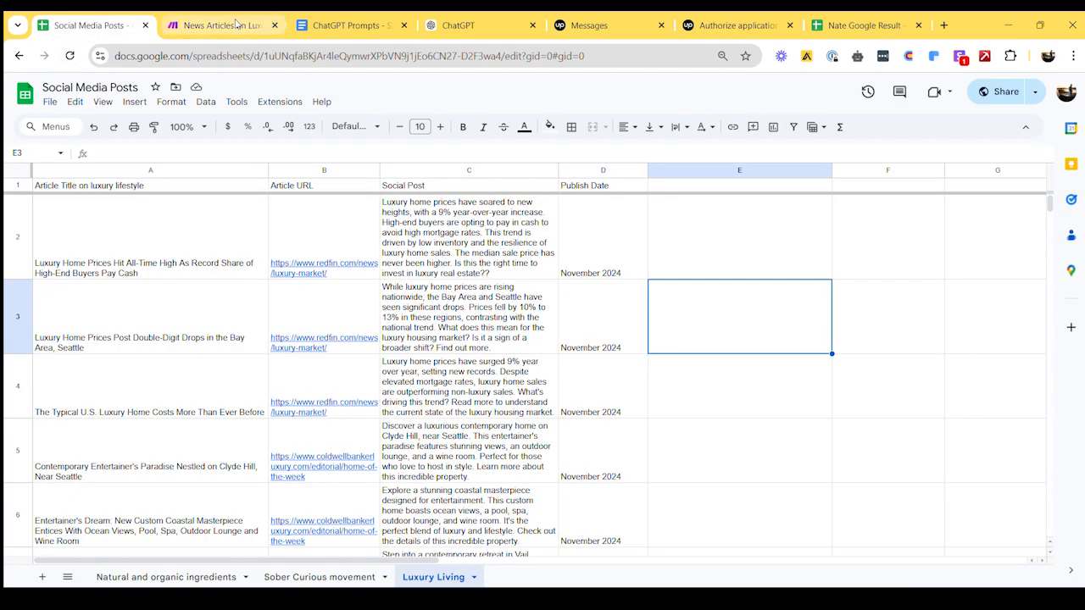
{"action": "left_click", "coordinate": [237, 25]}
{"action": "left_click", "coordinate": [468, 362]}
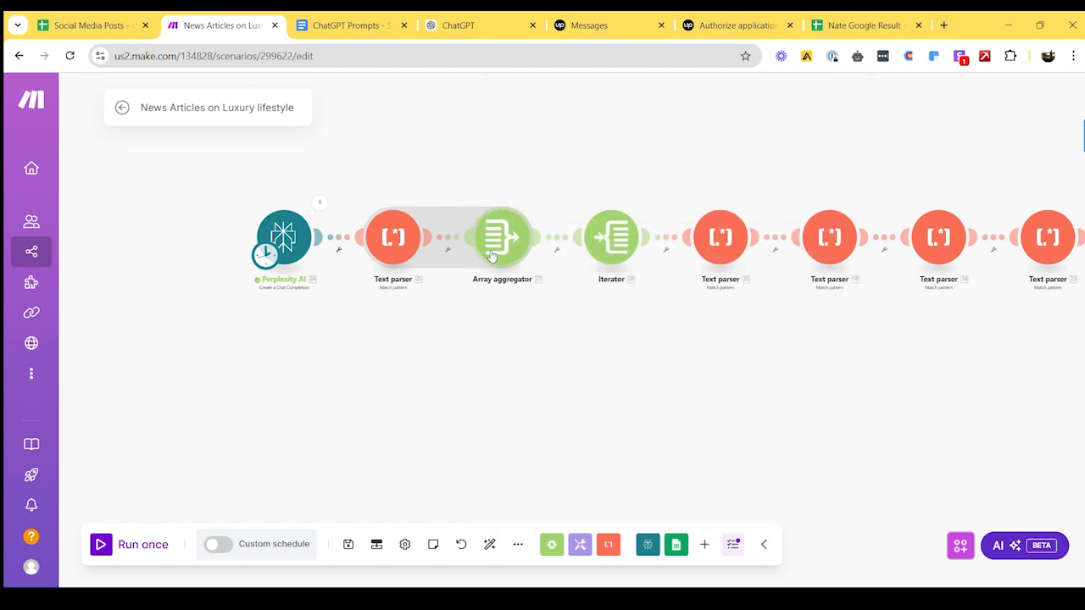
Step: Review the full list of aggregated fields in the Array aggregator and close its settings
{"action": "left_click", "coordinate": [494, 248]}
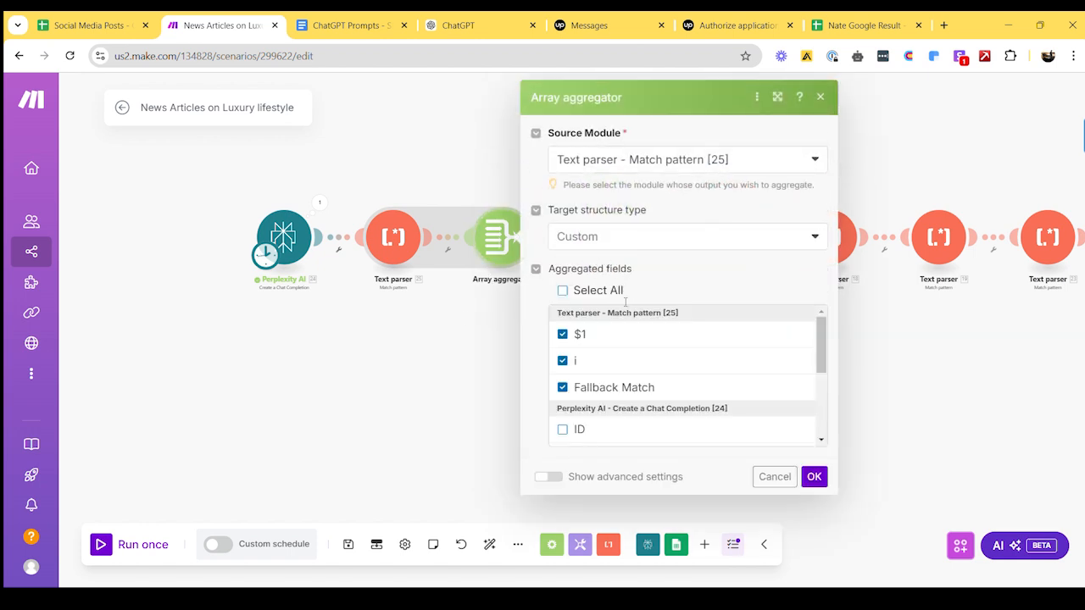
{"action": "scroll", "coordinate": [654, 335], "scroll_direction": "down", "scroll_amount": 3}
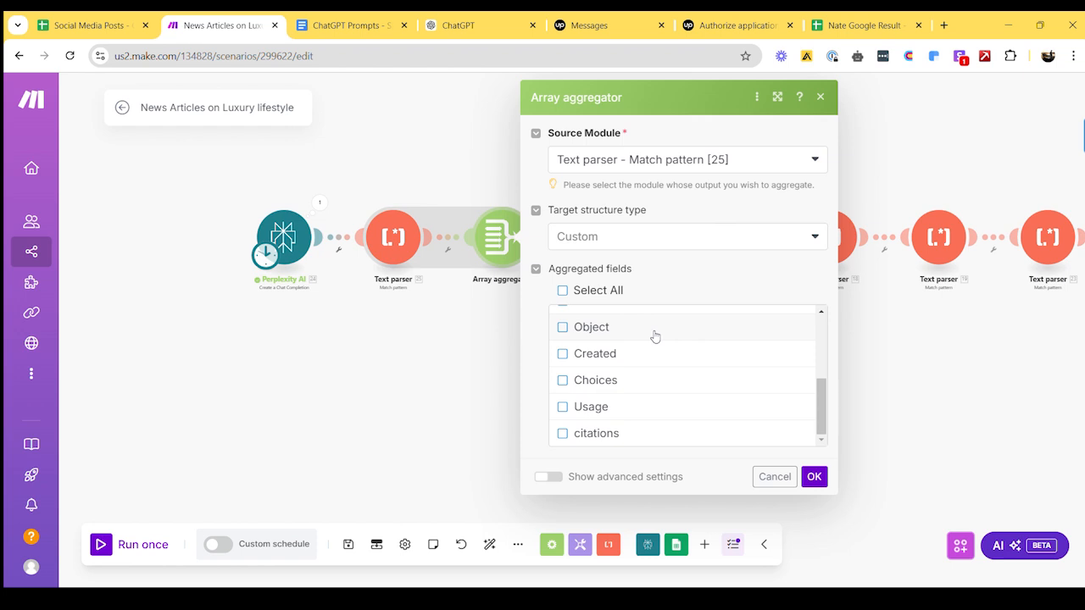
{"action": "left_click", "coordinate": [500, 361]}
{"action": "left_click_drag", "start_coordinate": [772, 410], "coordinate": [629, 393]}
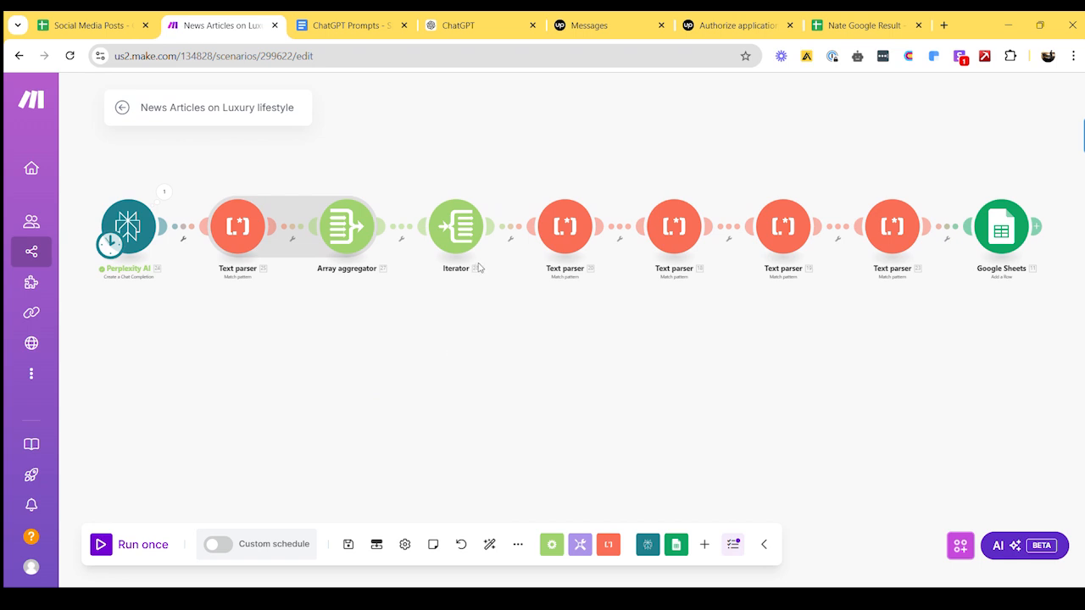
Step: View the array mapped in the Iterator module and close its settings
{"action": "left_click", "coordinate": [456, 246]}
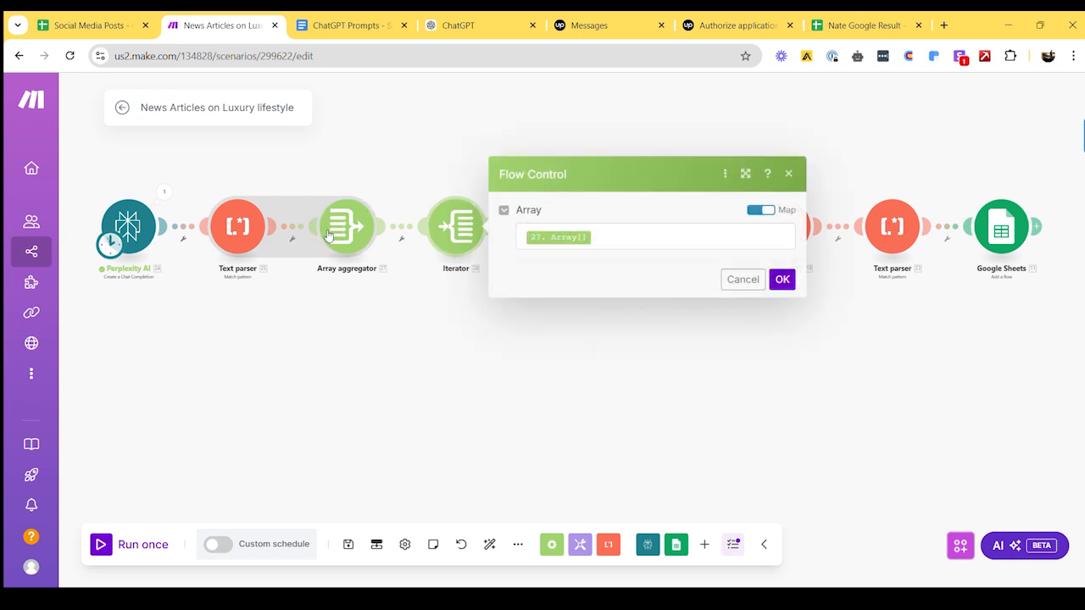
{"action": "left_click", "coordinate": [511, 370]}
{"action": "left_click_drag", "start_coordinate": [682, 354], "coordinate": [303, 361]}
Step: Review the search pattern and input text of the first Text parser following the Iterator, look at ChatGPT briefly, and confirm the parser's settings
{"action": "left_click", "coordinate": [284, 246]}
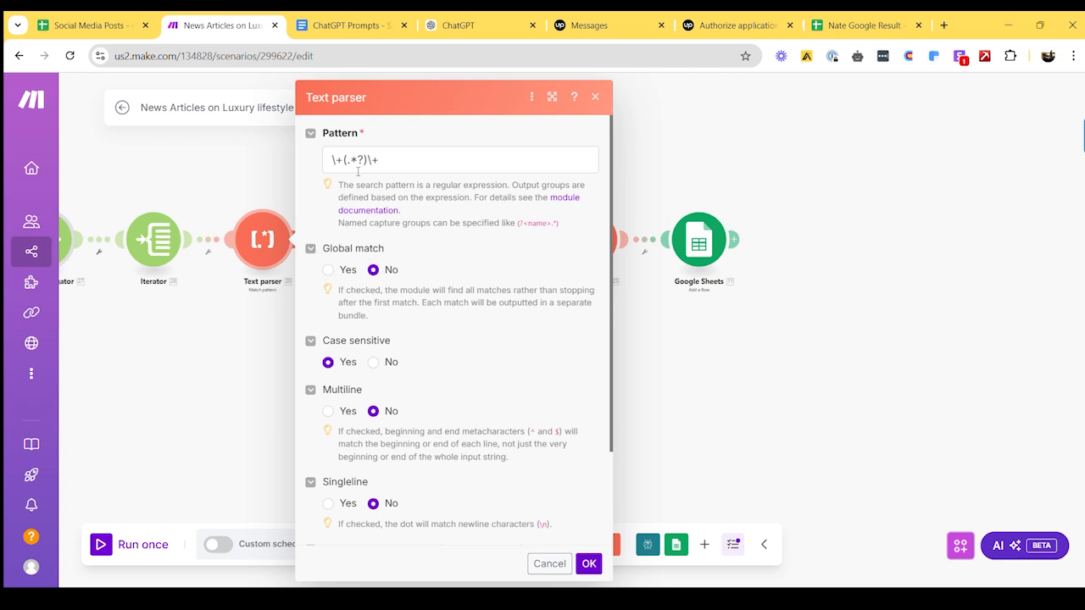
{"action": "left_click", "coordinate": [458, 26]}
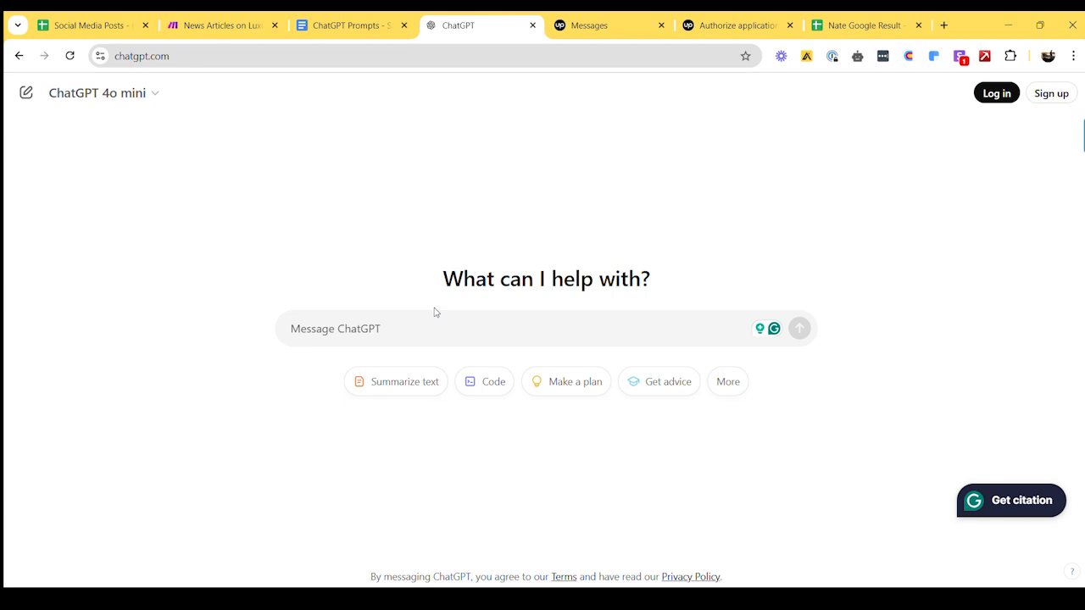
{"action": "left_click", "coordinate": [229, 15]}
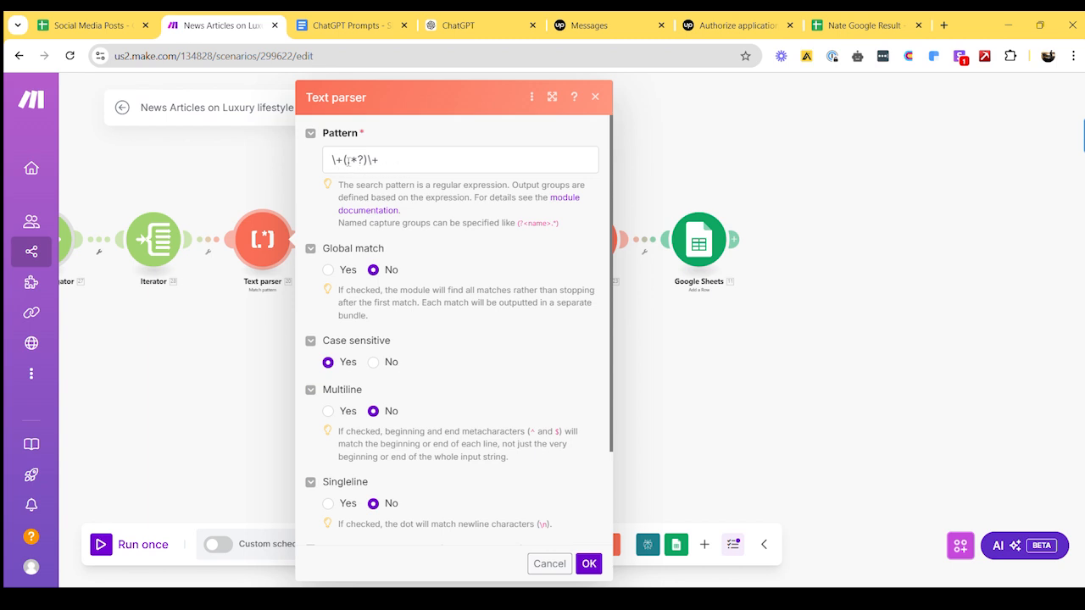
{"action": "scroll", "coordinate": [365, 339], "scroll_direction": "down", "scroll_amount": 3}
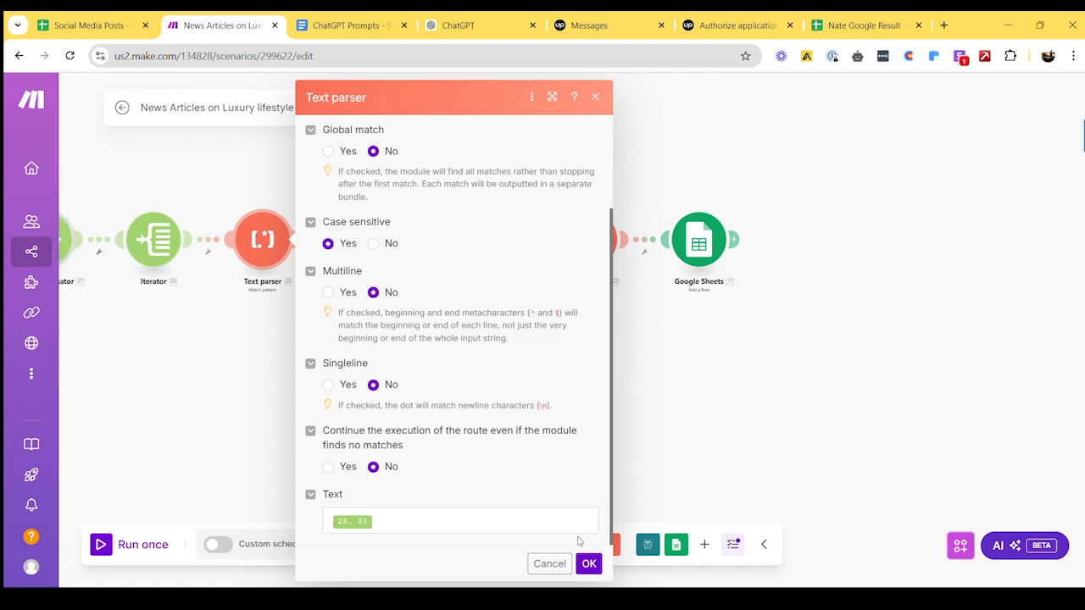
{"action": "left_click", "coordinate": [588, 563]}
Step: Inspect the search patterns of the other three Text parser modules before Google Sheets
{"action": "left_click", "coordinate": [371, 241]}
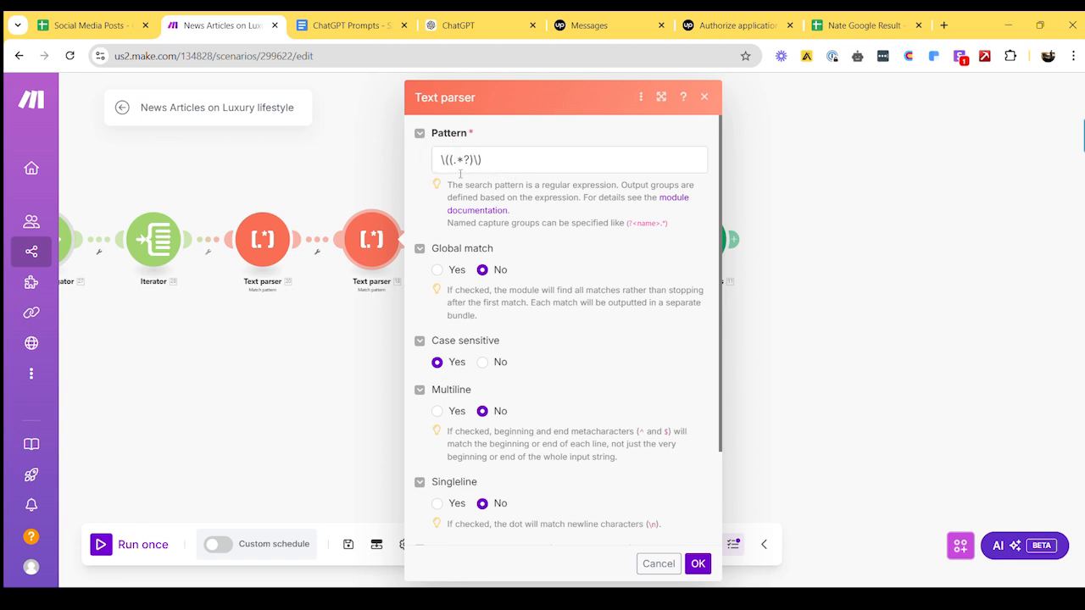
{"action": "left_click", "coordinate": [338, 313]}
{"action": "left_click", "coordinate": [481, 234]}
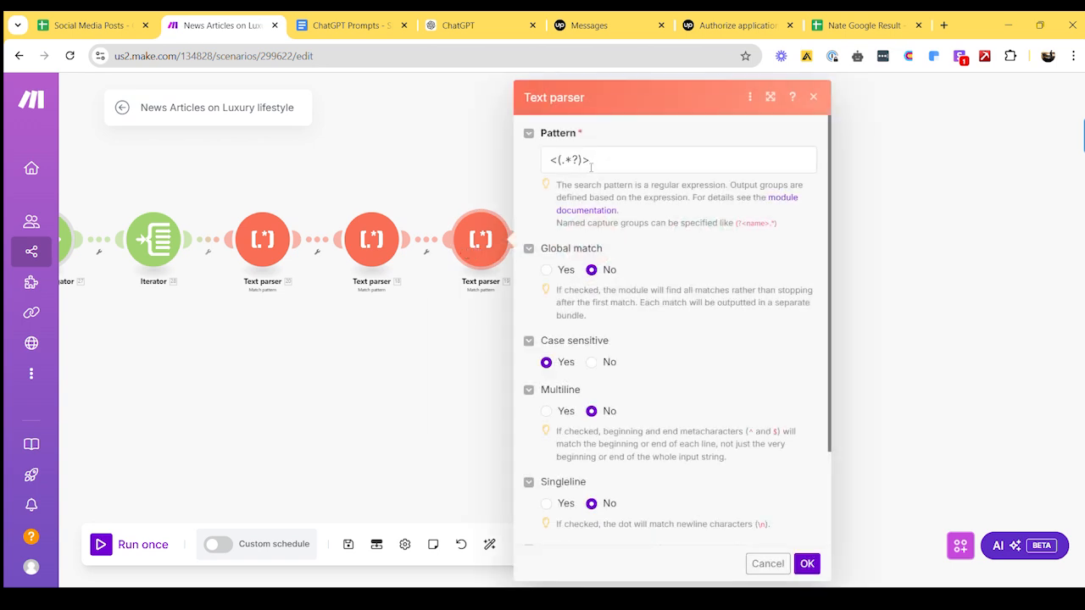
{"action": "left_click", "coordinate": [458, 360]}
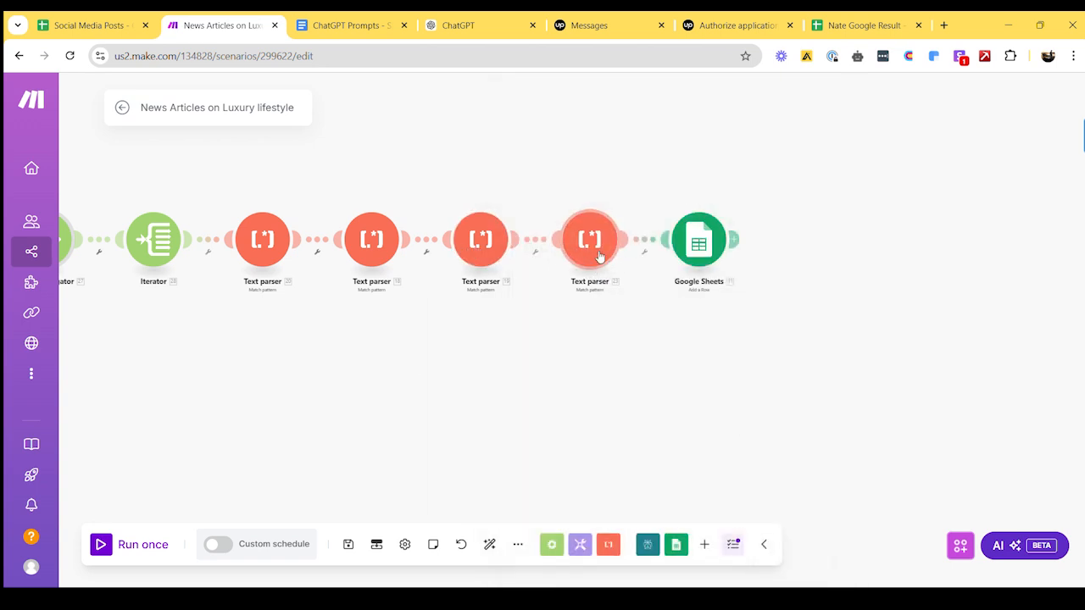
{"action": "left_click", "coordinate": [588, 237]}
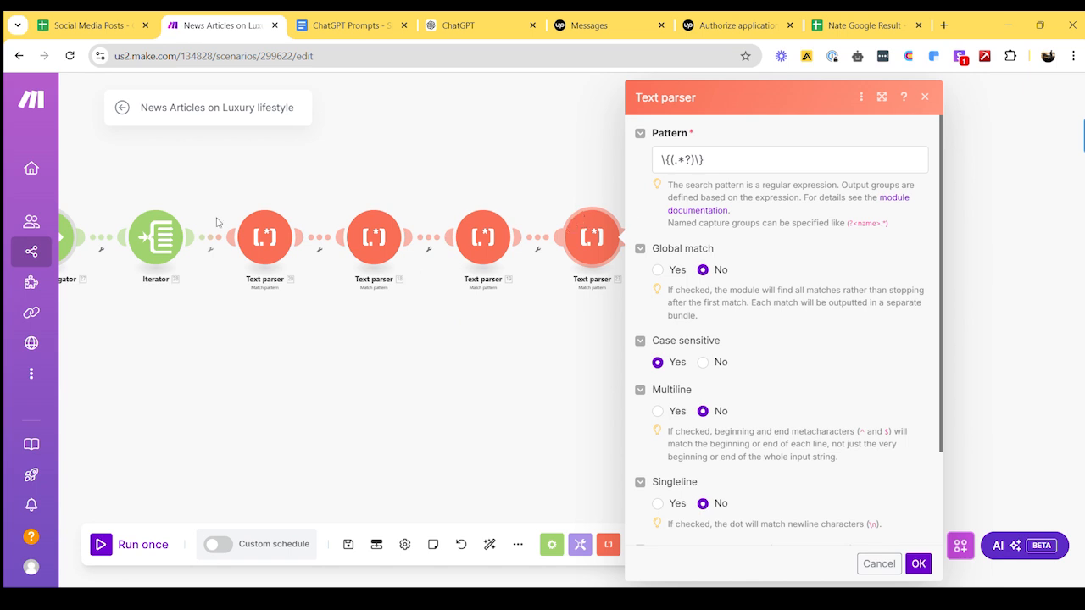
Step: Go through all four Text parsers after the Iterator again in order, comparing their patterns, and close the last one's settings
{"action": "left_click", "coordinate": [265, 240]}
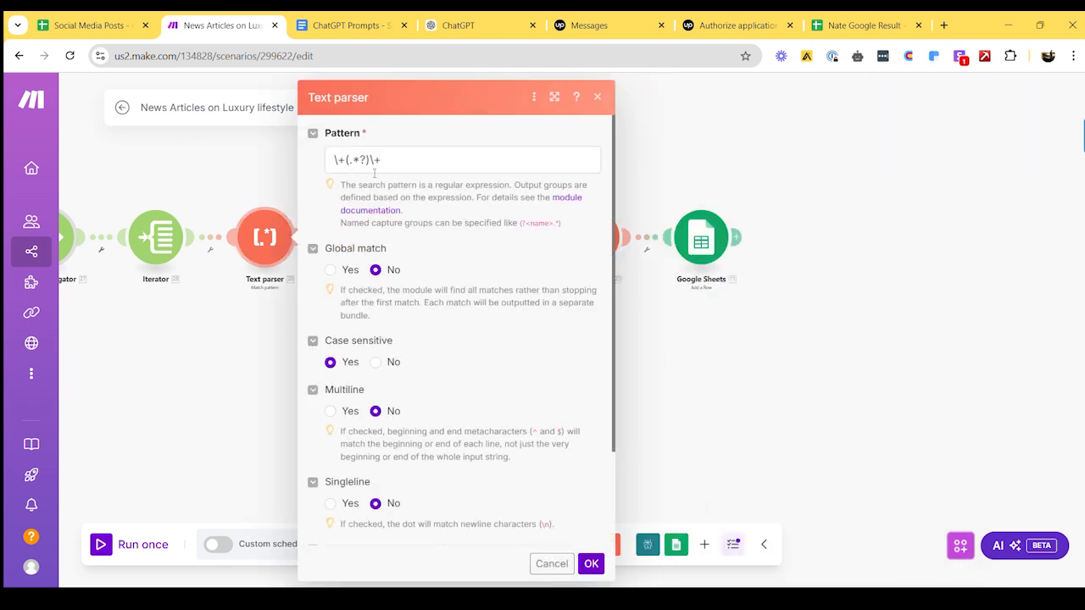
{"action": "left_click", "coordinate": [239, 325]}
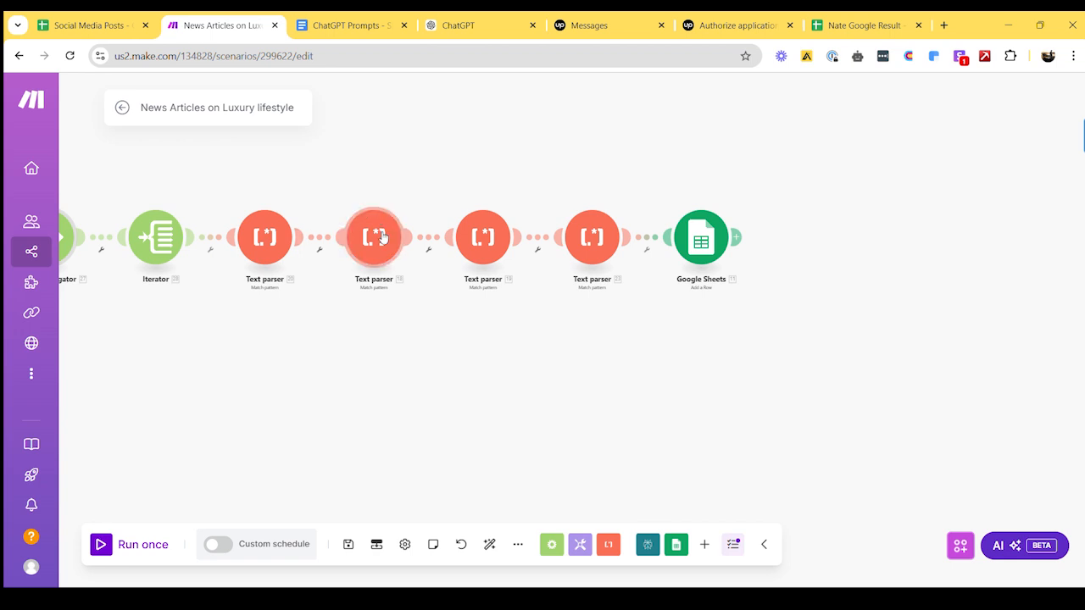
{"action": "left_click", "coordinate": [372, 238]}
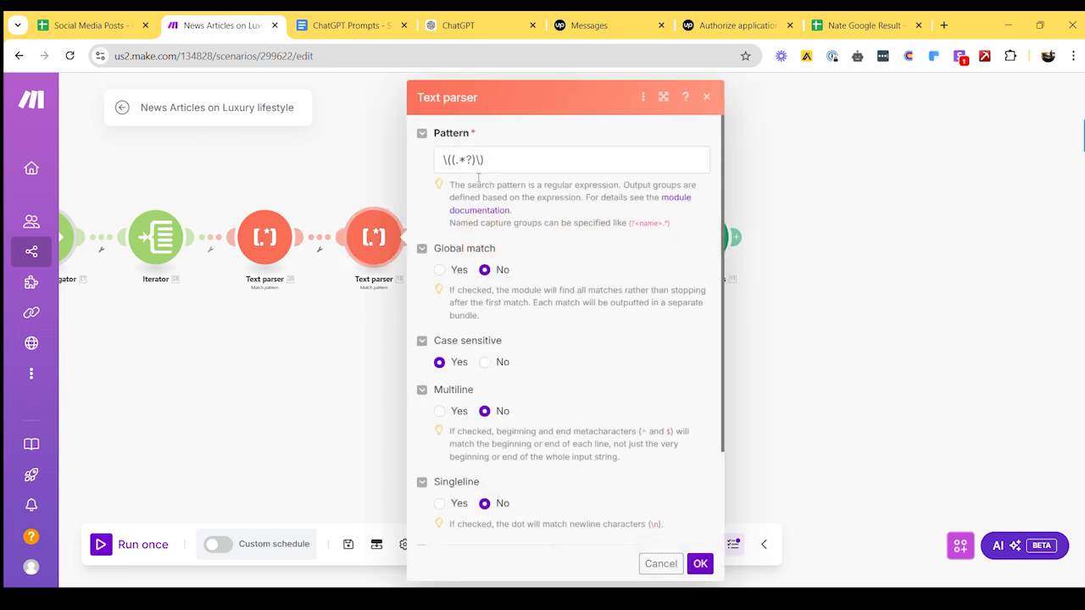
{"action": "left_click", "coordinate": [355, 314]}
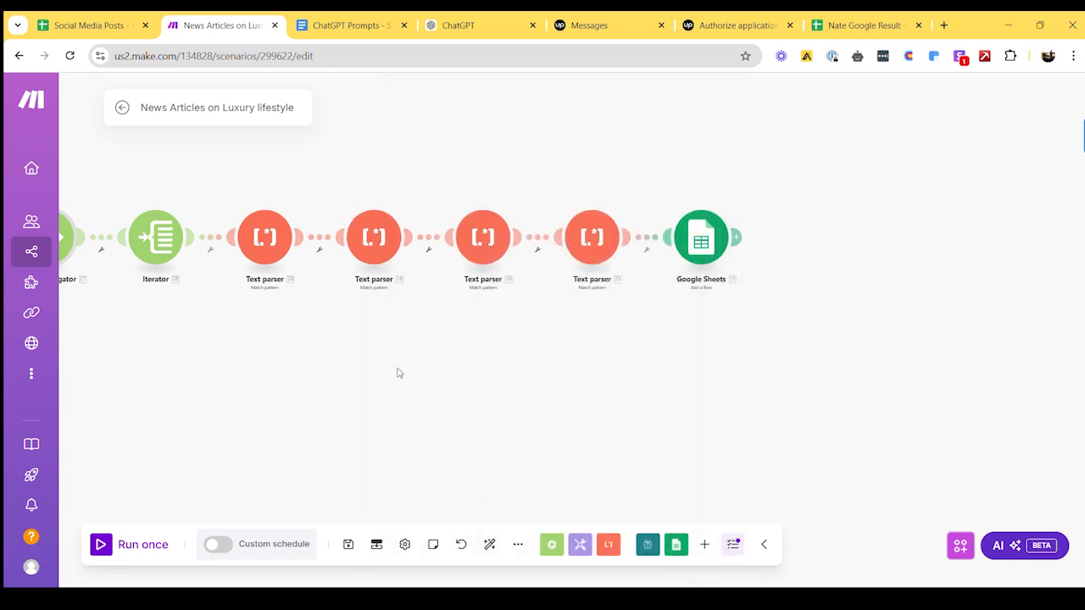
{"action": "left_click", "coordinate": [483, 237]}
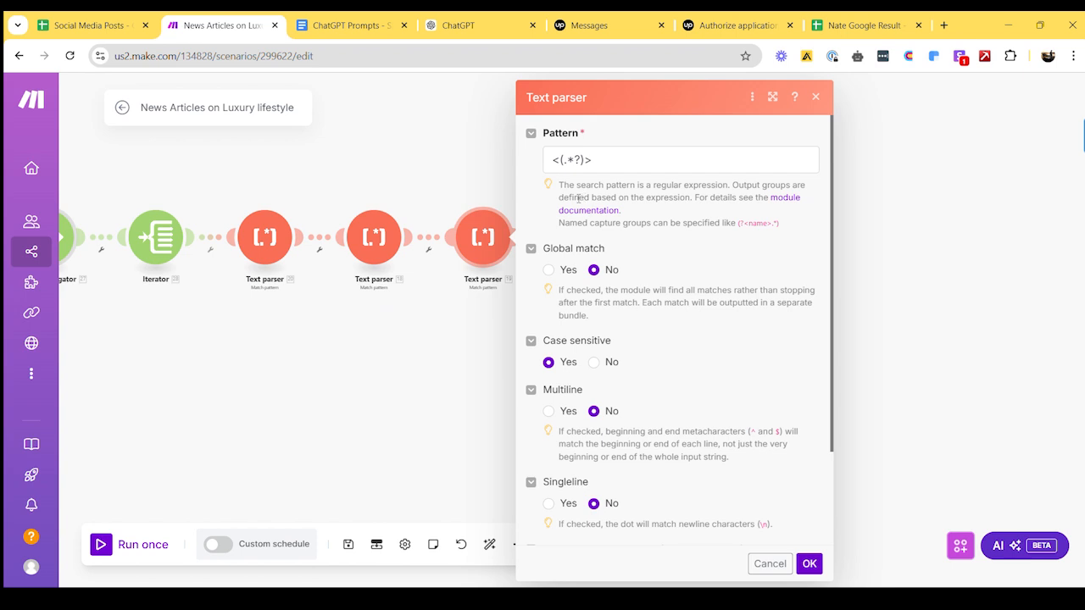
{"action": "left_click", "coordinate": [421, 402]}
{"action": "left_click", "coordinate": [592, 237]}
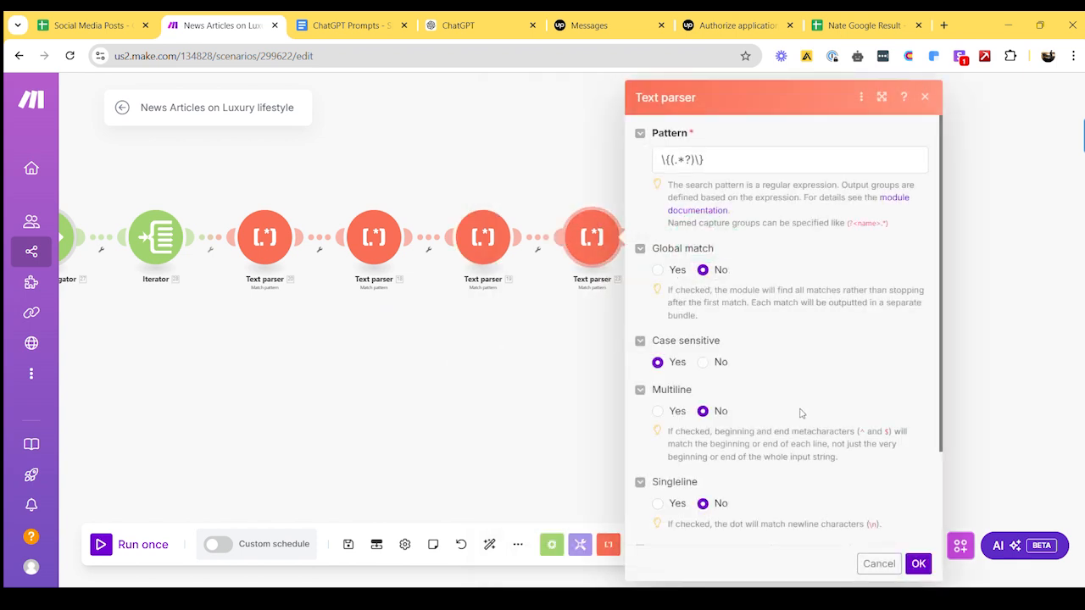
{"action": "left_click", "coordinate": [509, 374]}
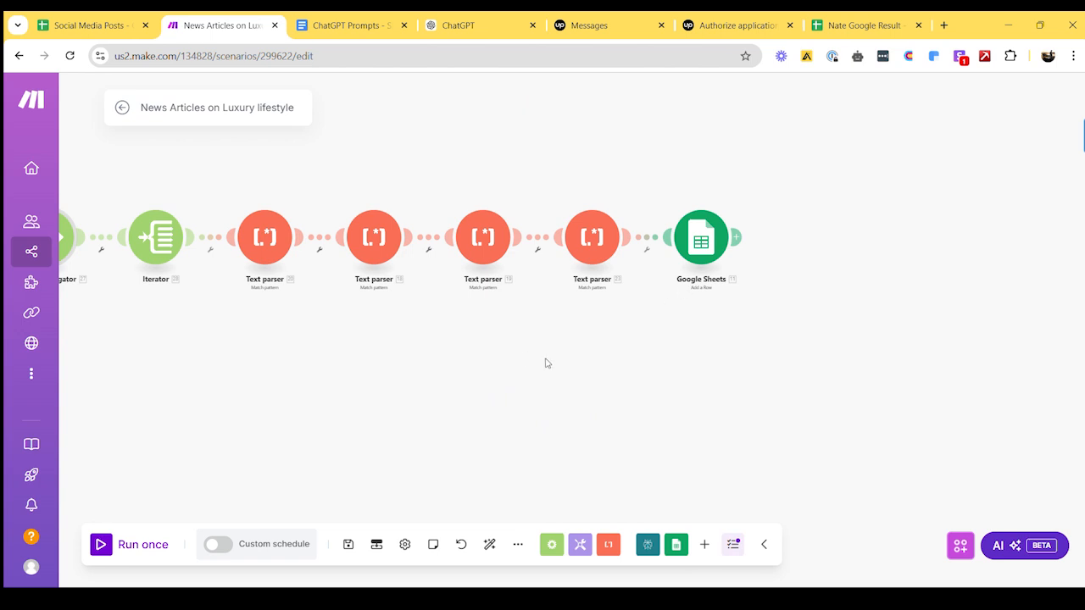
Step: Review the Google Sheets module's connection, search method, spreadsheet ID and sheet name down to the column range
{"action": "left_click", "coordinate": [703, 244]}
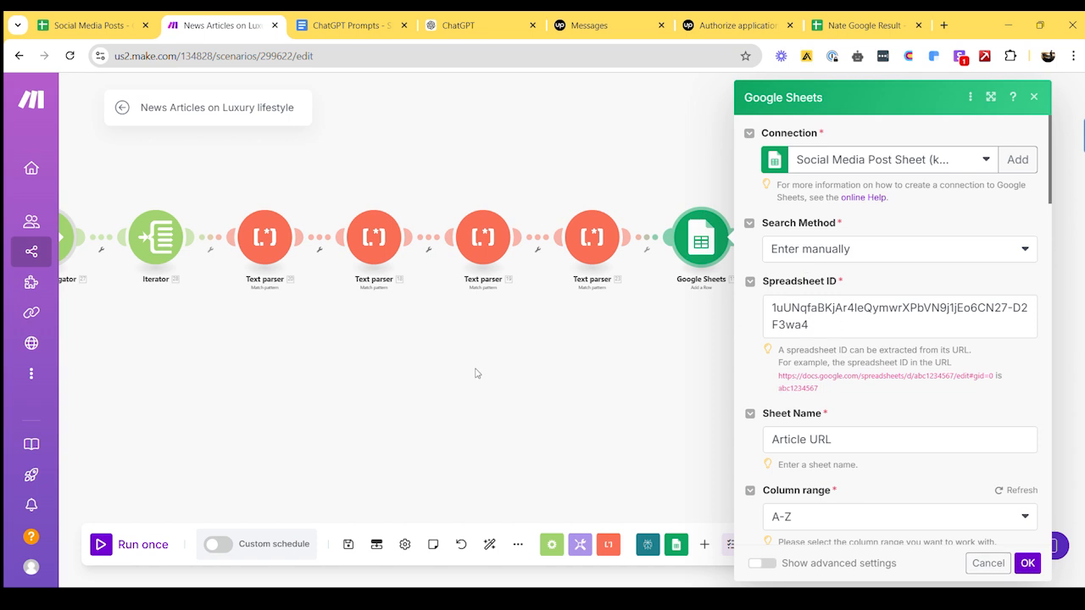
{"action": "left_click_drag", "start_coordinate": [477, 373], "coordinate": [280, 344]}
{"action": "left_click", "coordinate": [413, 199]}
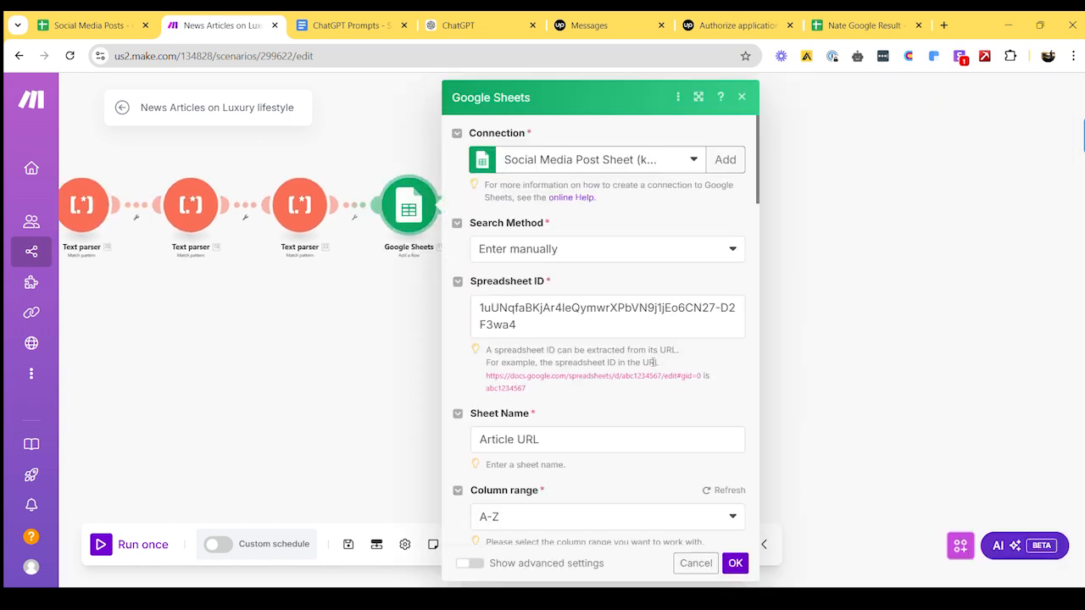
{"action": "scroll", "coordinate": [625, 373], "scroll_direction": "down", "scroll_amount": 5}
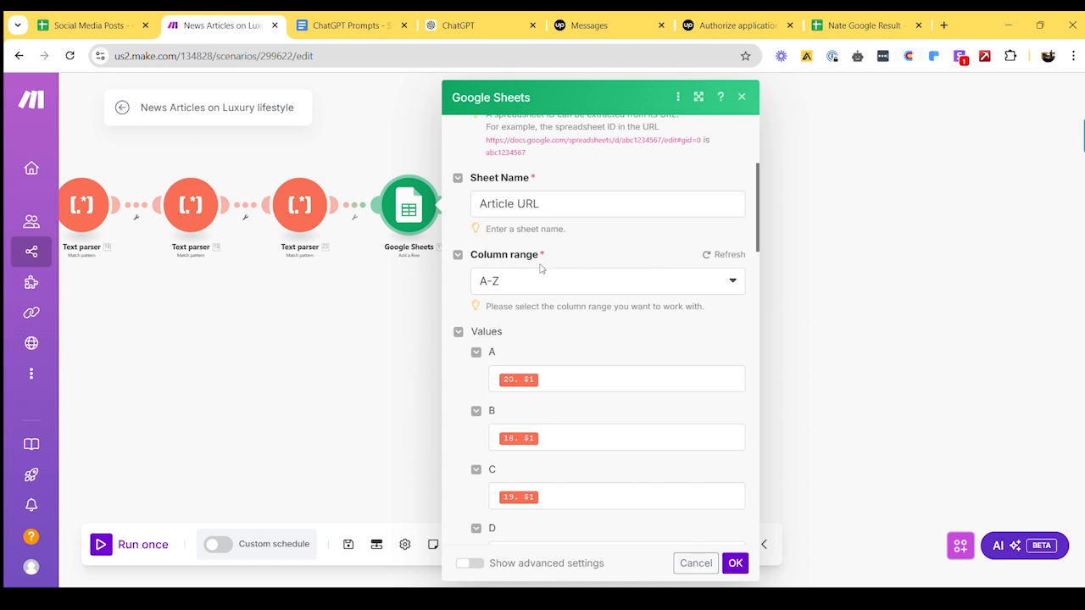
Step: Choose A-Z as the column range of the Google Sheets module and bring its column values into view
{"action": "left_click", "coordinate": [607, 285]}
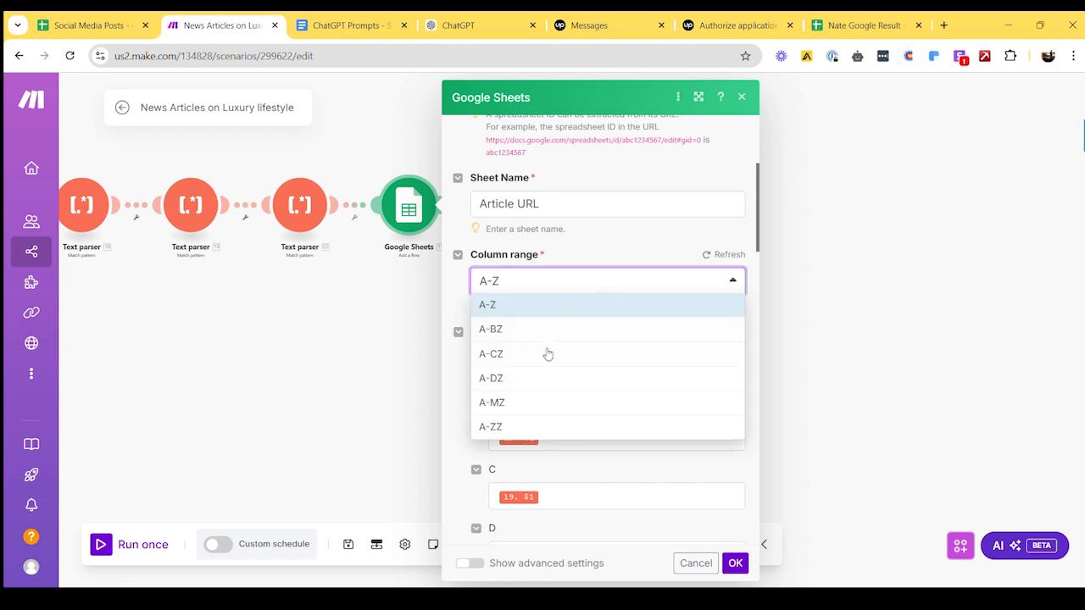
{"action": "left_click", "coordinate": [511, 306]}
{"action": "scroll", "coordinate": [556, 333], "scroll_direction": "down", "scroll_amount": 1}
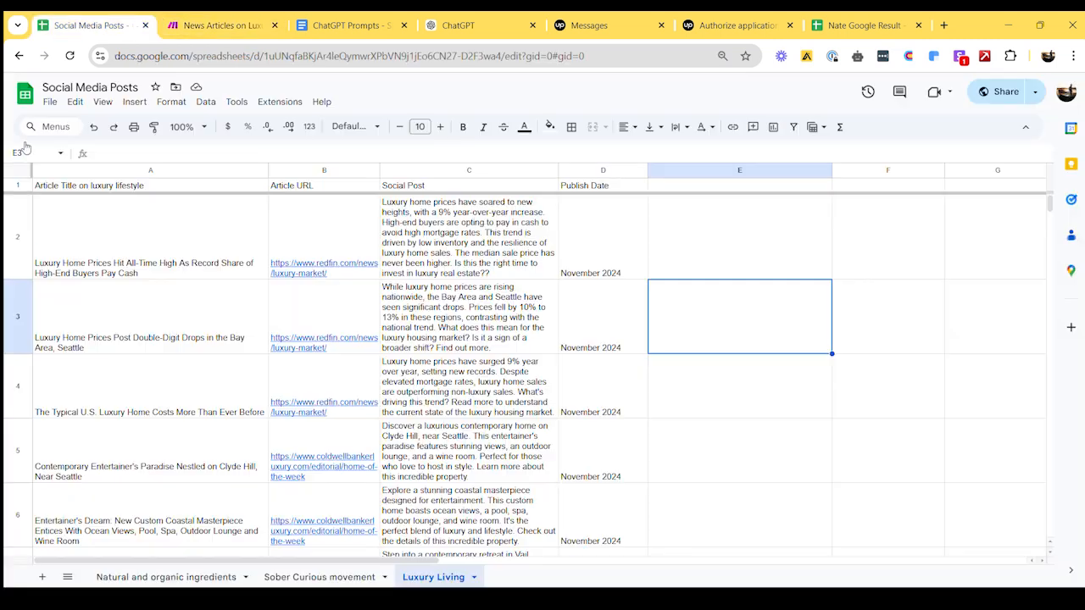
Step: Compare the Google Sheets module's column values with the headers of the Luxury Living sheet in Social Media Posts
{"action": "left_click", "coordinate": [89, 24]}
{"action": "left_click", "coordinate": [247, 22]}
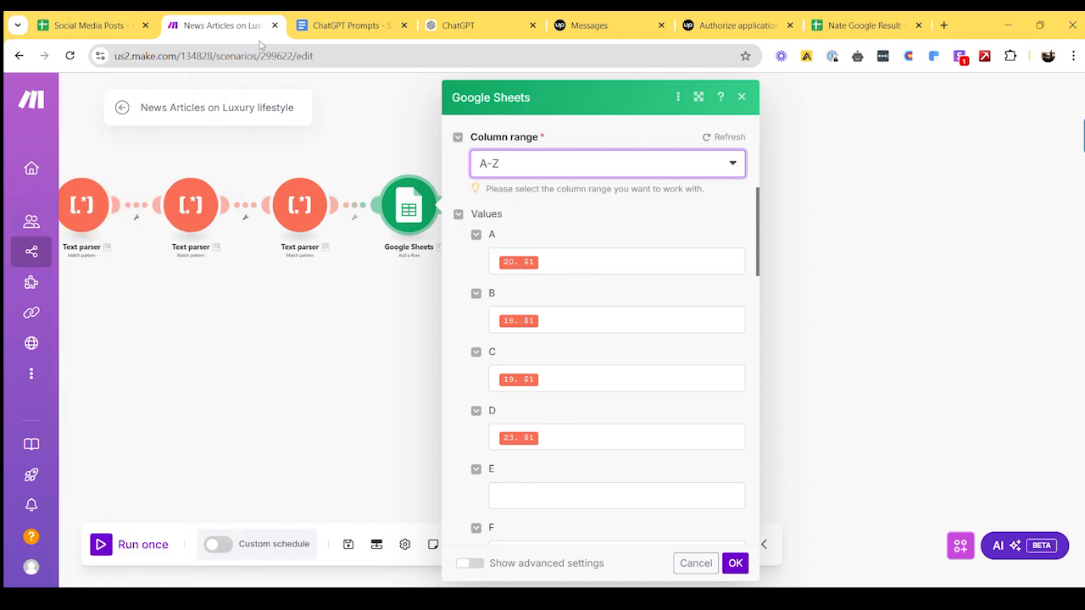
{"action": "left_click", "coordinate": [89, 24]}
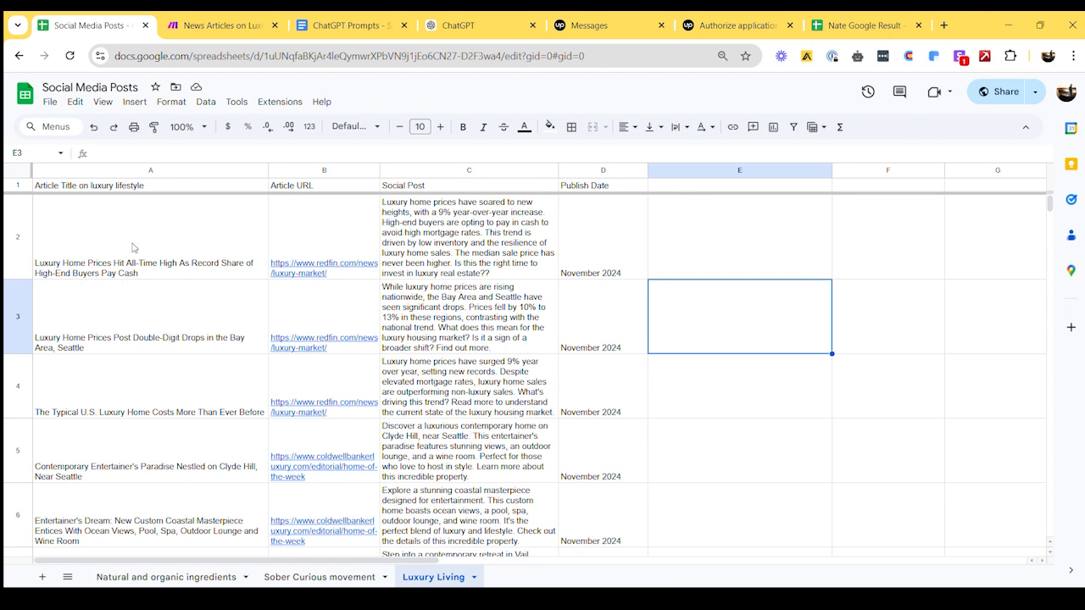
{"action": "left_click", "coordinate": [204, 25]}
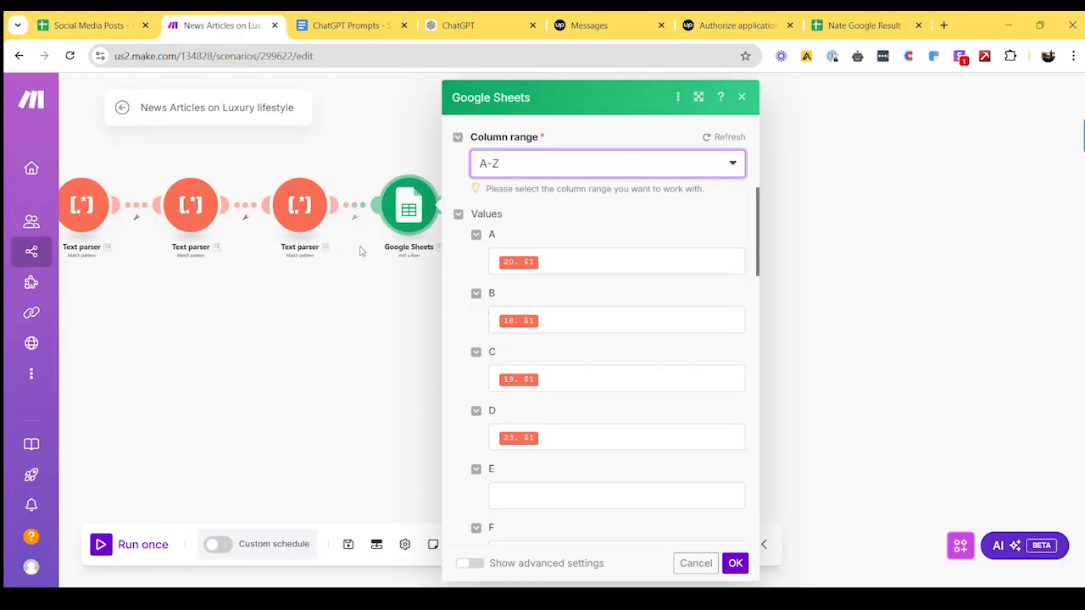
Step: Check which Text parser outputs are mapped to columns A and B in the Google Sheets module, then close its settings
{"action": "left_click_drag", "start_coordinate": [235, 308], "coordinate": [458, 294]}
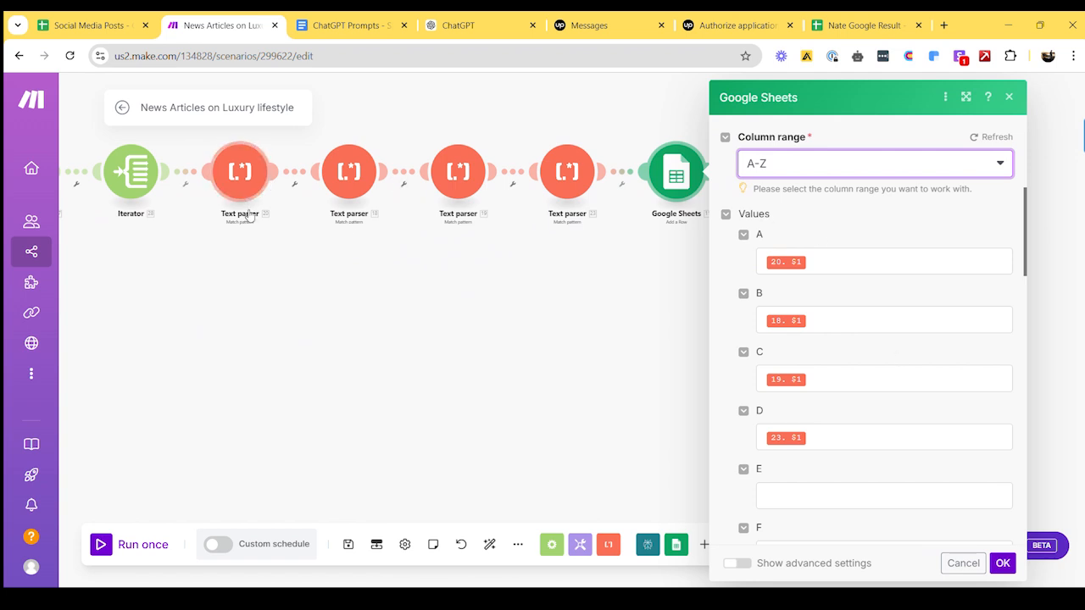
{"action": "left_click", "coordinate": [847, 264]}
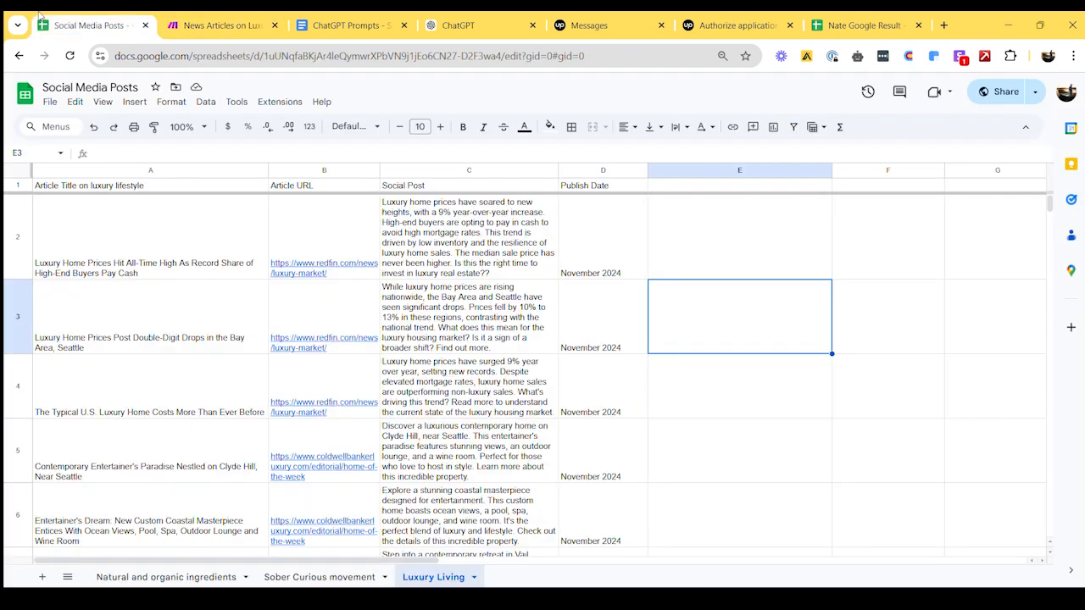
{"action": "left_click", "coordinate": [89, 25]}
{"action": "left_click", "coordinate": [219, 25]}
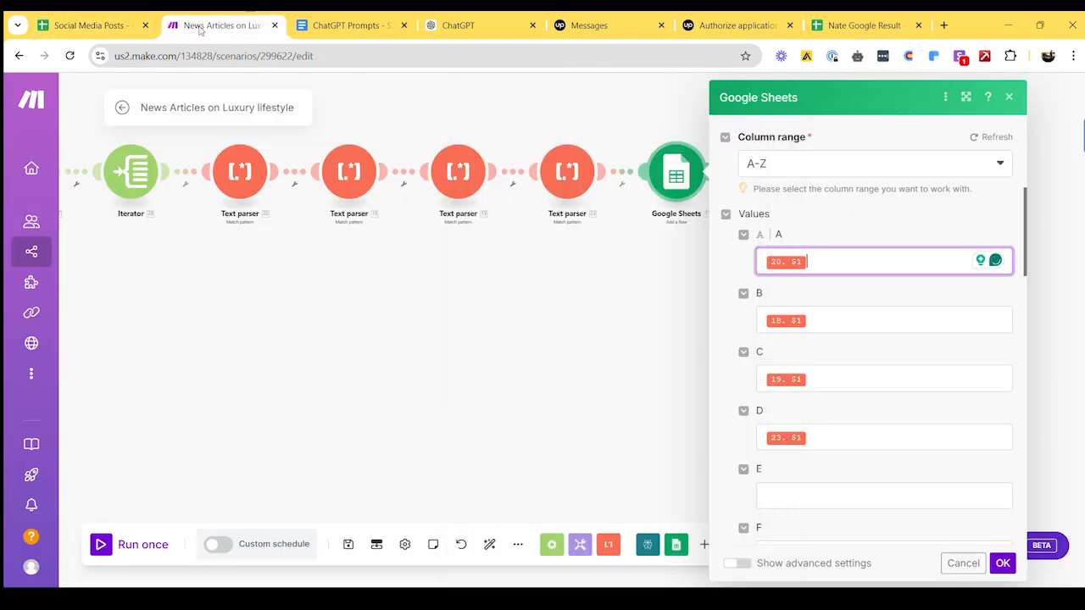
{"action": "left_click", "coordinate": [849, 327]}
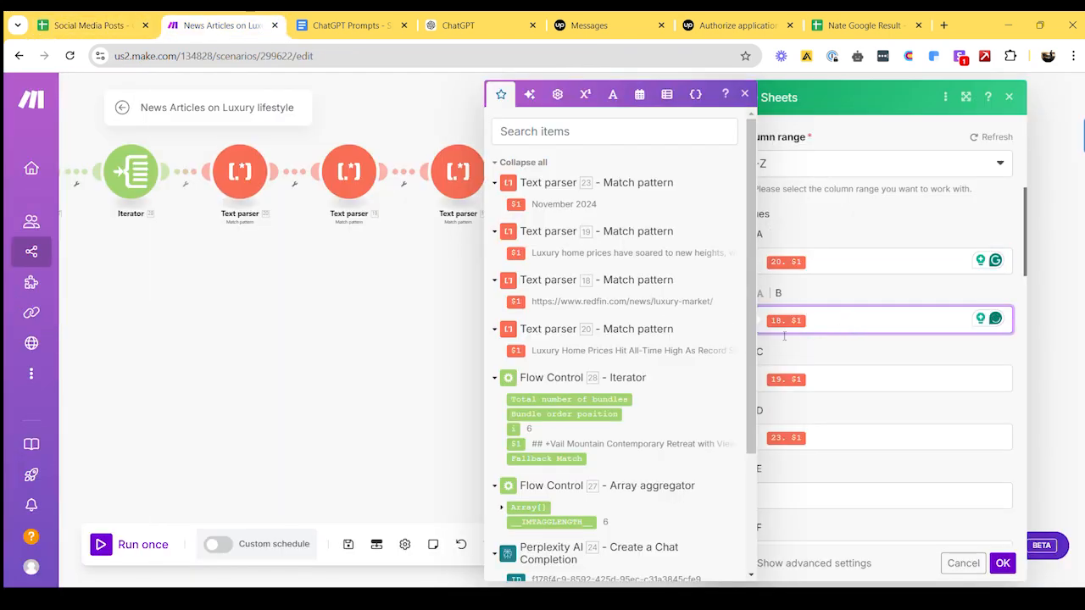
{"action": "left_click", "coordinate": [490, 263]}
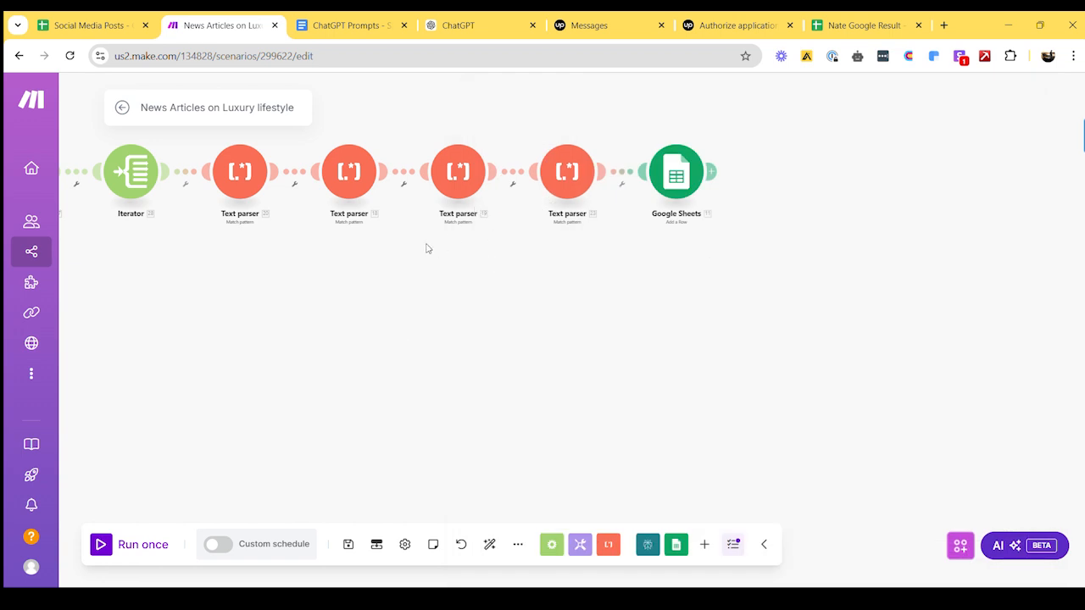
Step: View the pattern of the second Text parser after the Iterator and match it to the Article URL column in Social Media Posts
{"action": "left_click", "coordinate": [349, 174]}
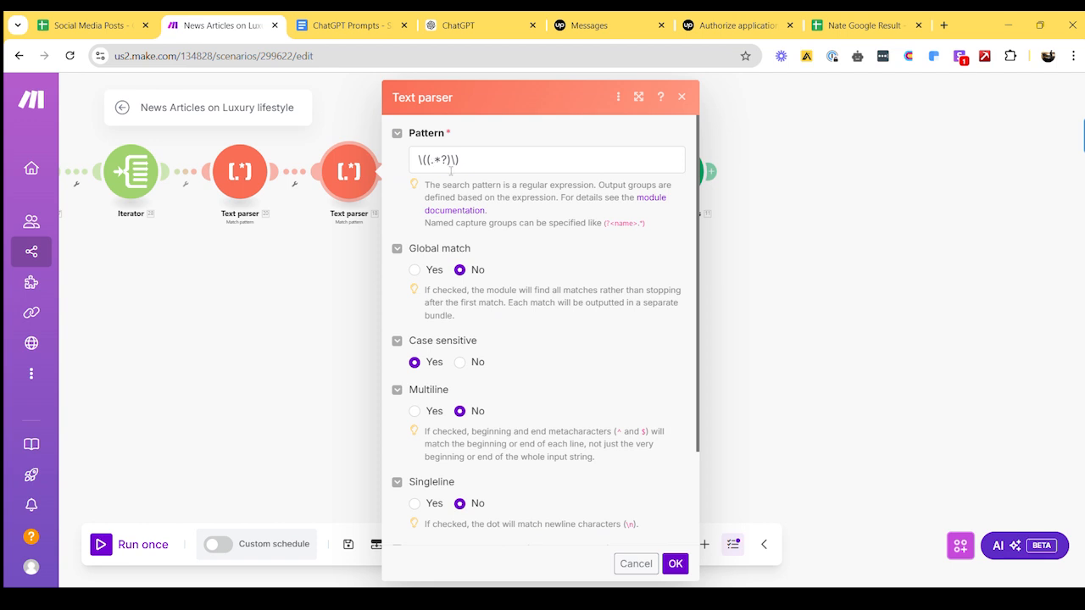
{"action": "left_click", "coordinate": [315, 326]}
{"action": "left_click", "coordinate": [64, 26]}
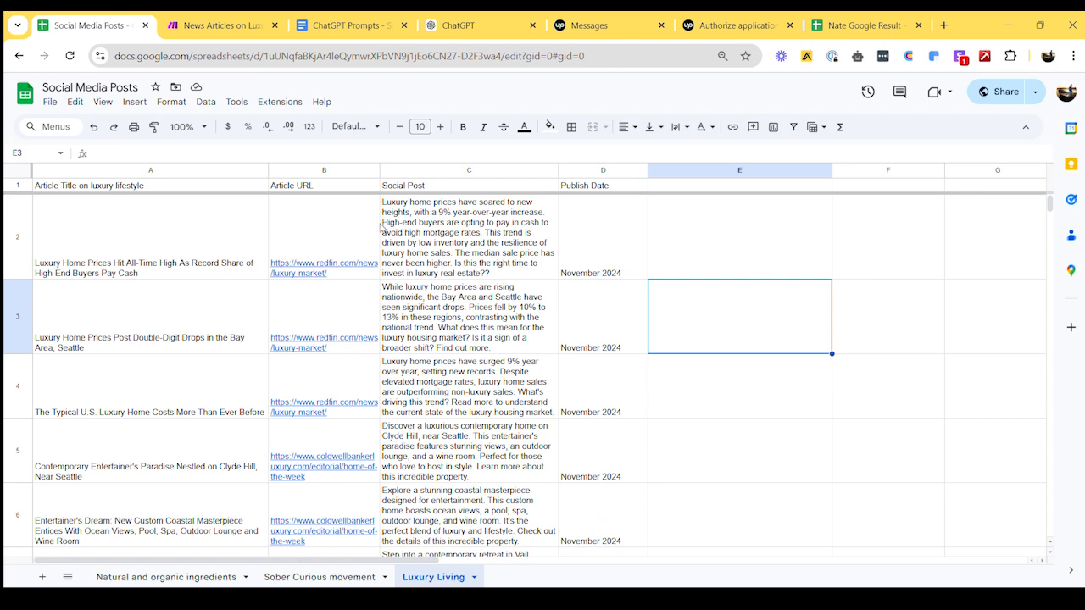
{"action": "left_click", "coordinate": [220, 26]}
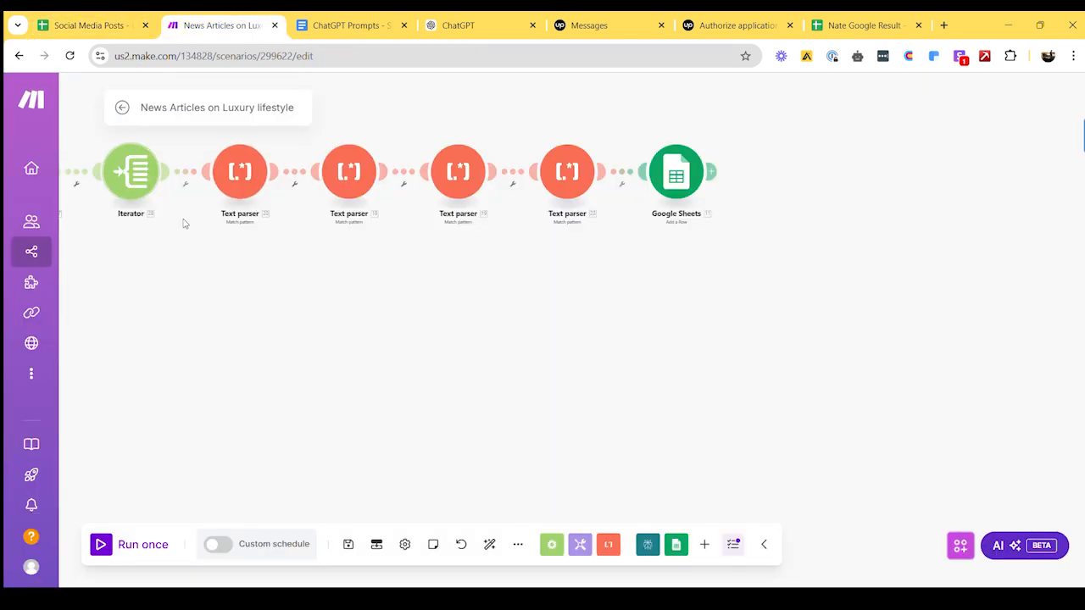
Step: Check the third Text parser and the Google Sheets module's column C and D mappings against the Luxury Living sheet's columns
{"action": "left_click", "coordinate": [458, 174]}
{"action": "left_click", "coordinate": [311, 315]}
{"action": "left_click", "coordinate": [676, 172]}
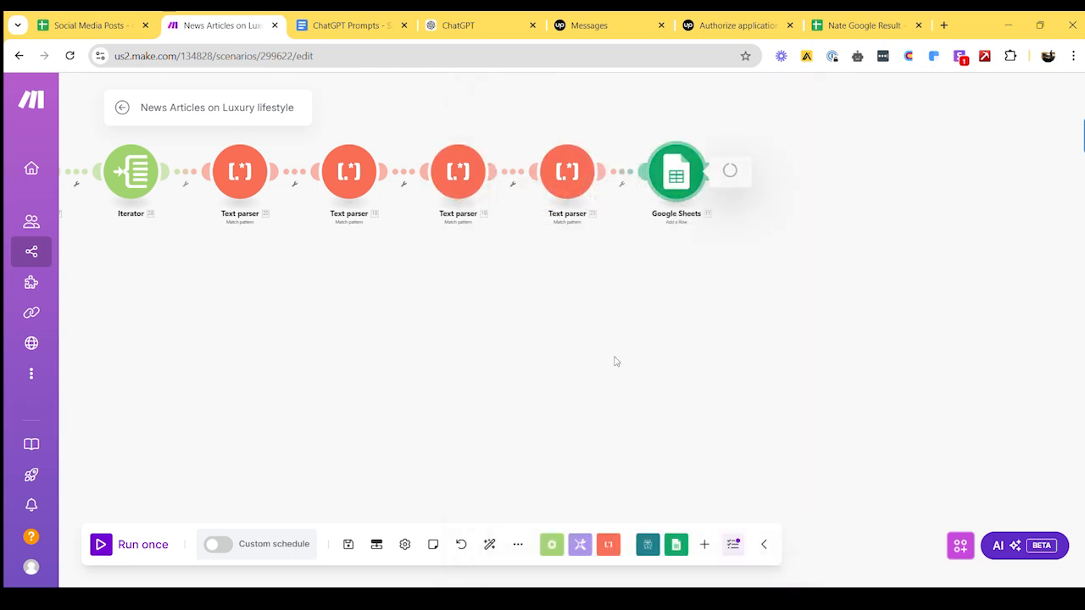
{"action": "scroll", "coordinate": [826, 417], "scroll_direction": "down", "scroll_amount": 5}
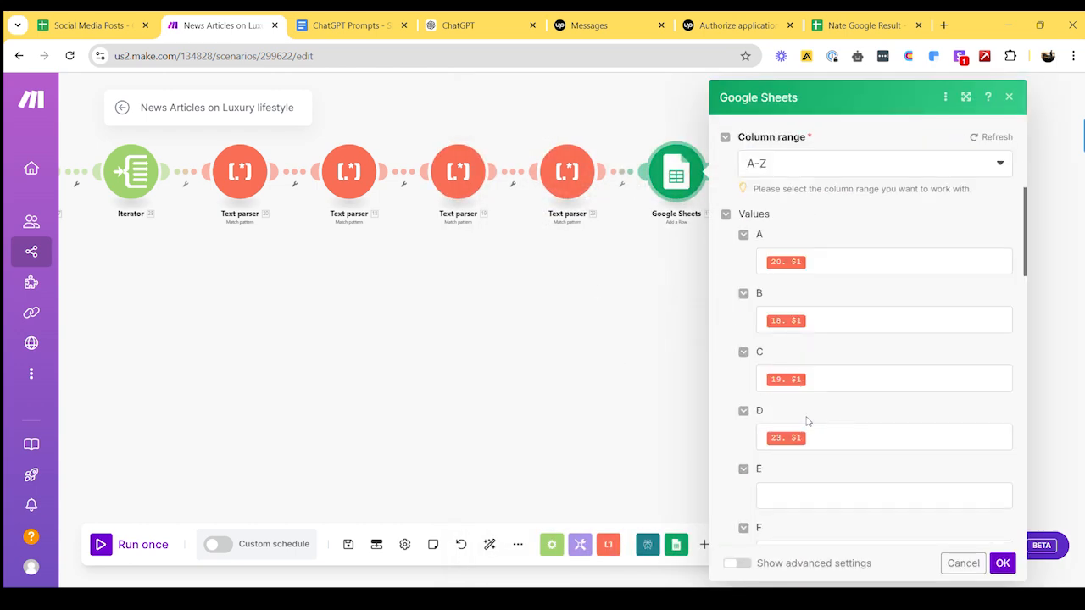
{"action": "left_click", "coordinate": [116, 17]}
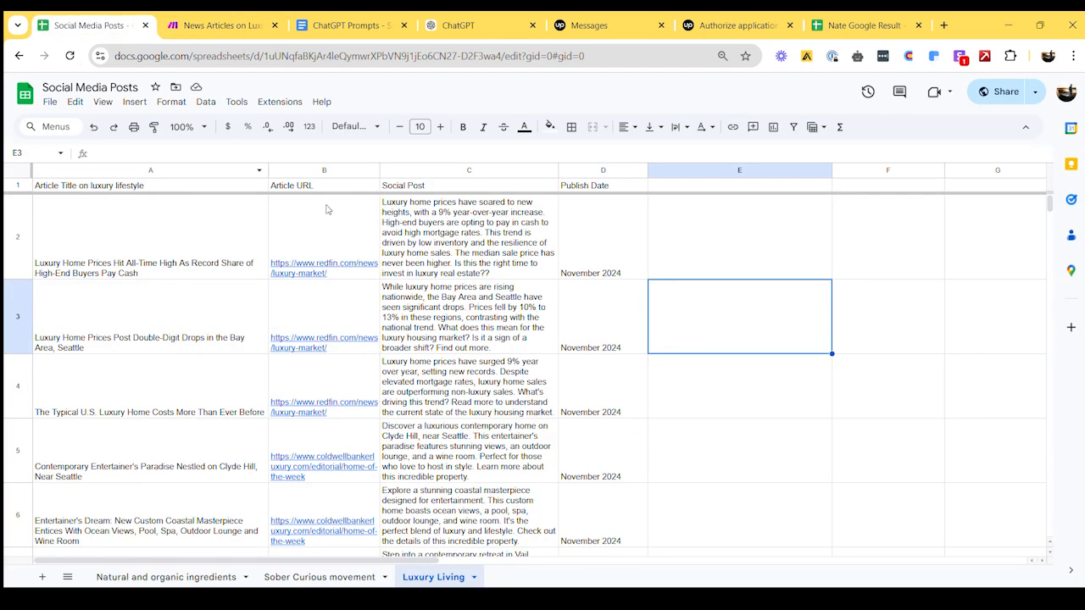
Step: Return to the Make scenario, check the Google Sheets module's column A to D mappings, and close its settings with OK
{"action": "left_click", "coordinate": [248, 19]}
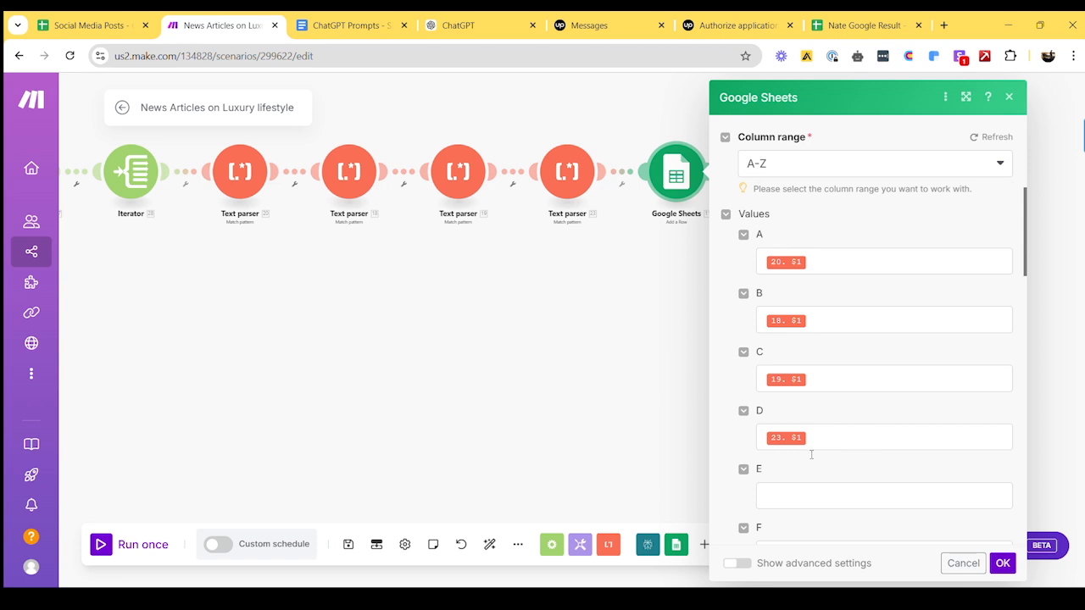
{"action": "left_click", "coordinate": [1002, 563]}
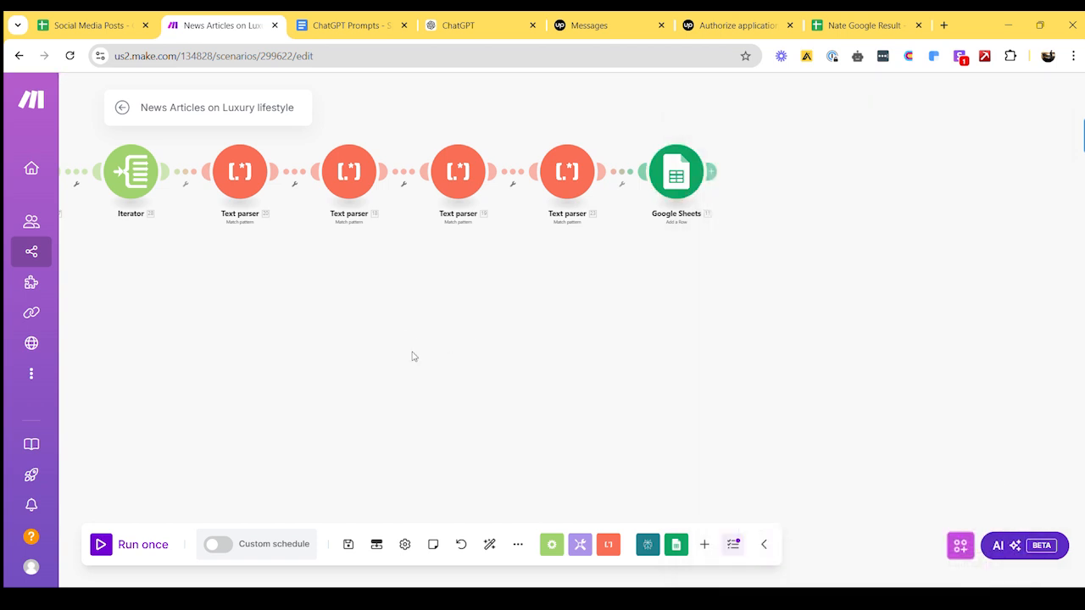
{"action": "scroll", "coordinate": [469, 334], "scroll_direction": "left", "scroll_amount": 5}
Step: Review the article rows in the Luxury Living sheet of Social Media Posts, then return to the whole Make scenario from Perplexity AI to Google Sheets
{"action": "key", "text": "ctrl+1"}
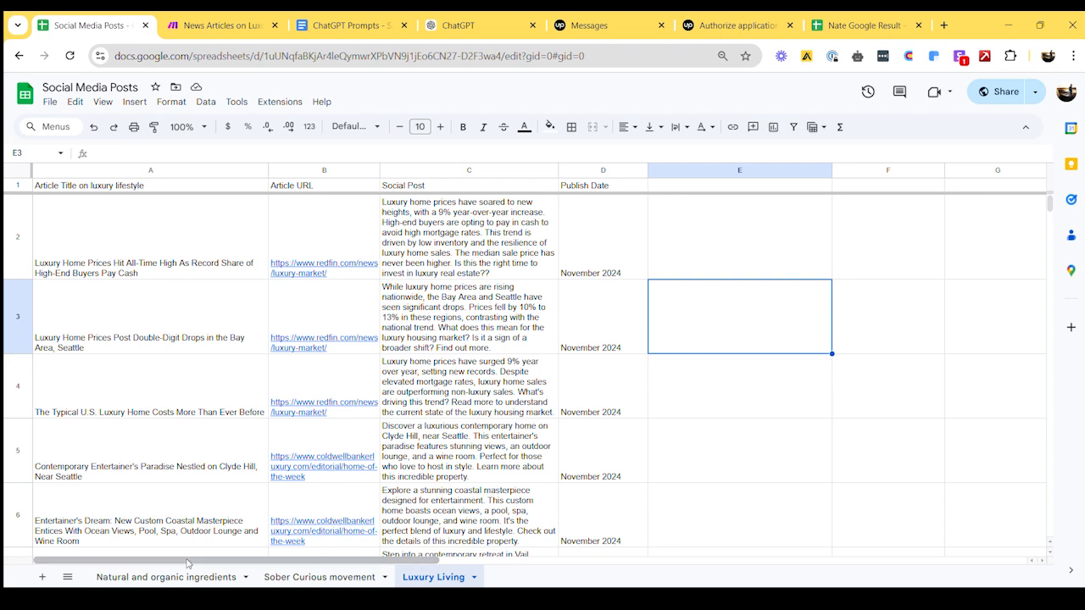
{"action": "scroll", "coordinate": [256, 316], "scroll_direction": "down", "scroll_amount": 3}
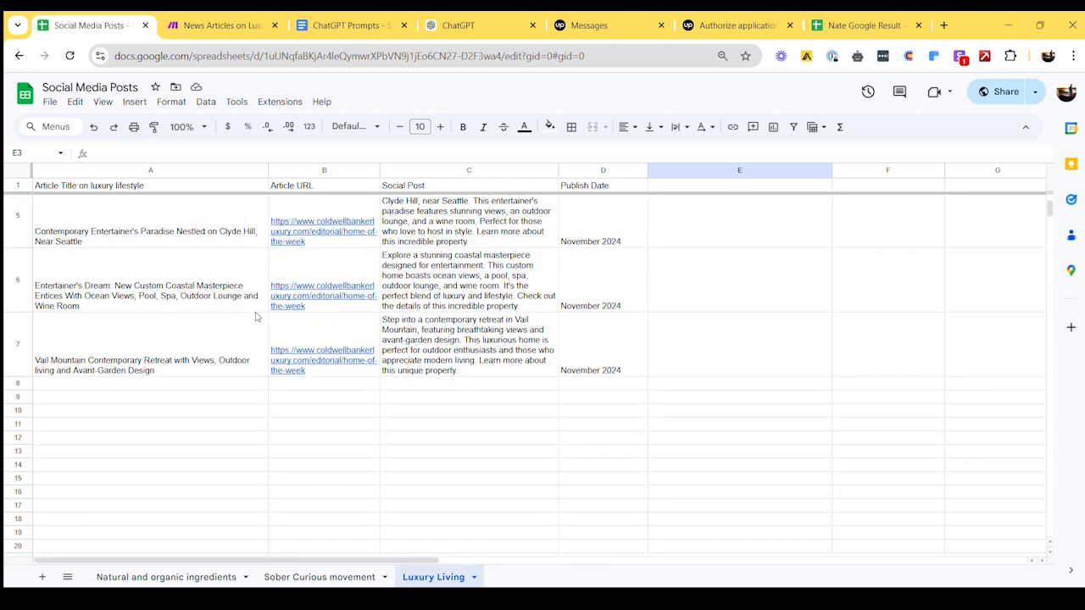
{"action": "scroll", "coordinate": [256, 316], "scroll_direction": "up", "scroll_amount": 3}
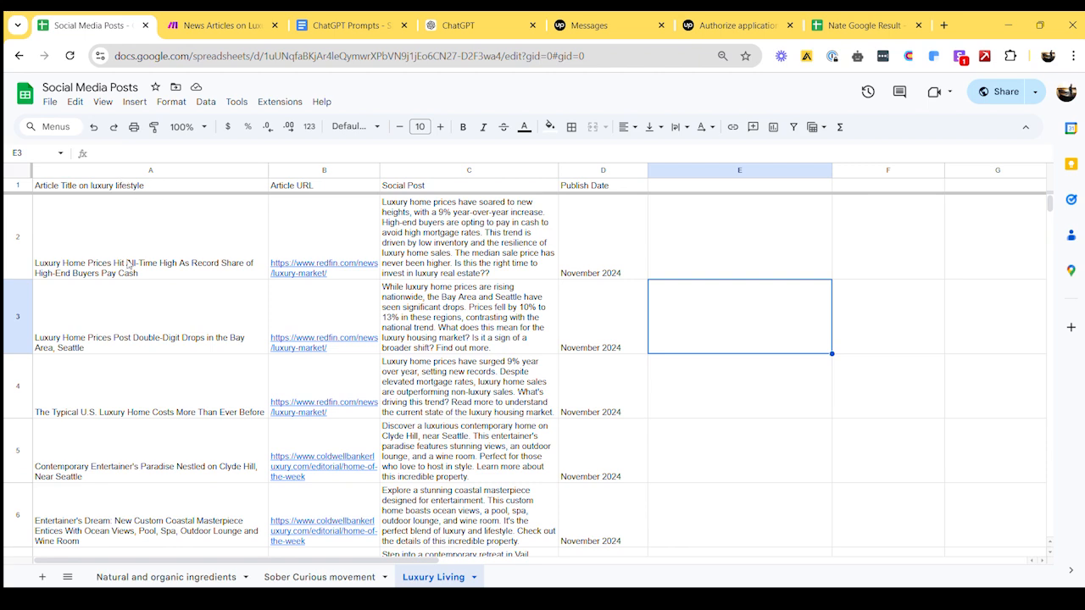
{"action": "scroll", "coordinate": [49, 407], "scroll_direction": "down", "scroll_amount": 3}
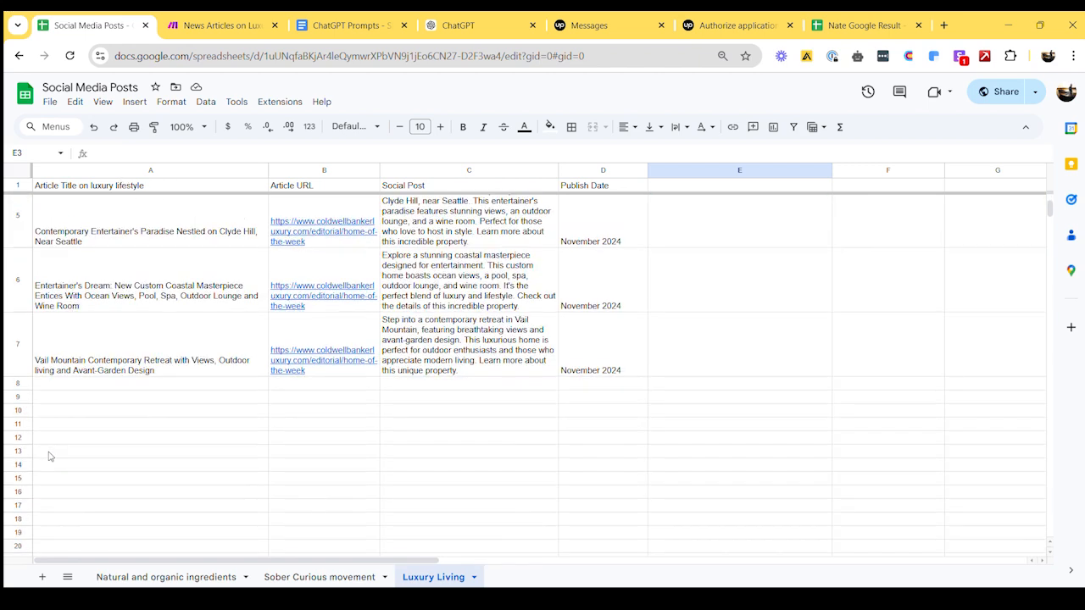
{"action": "scroll", "coordinate": [49, 441], "scroll_direction": "up", "scroll_amount": 3}
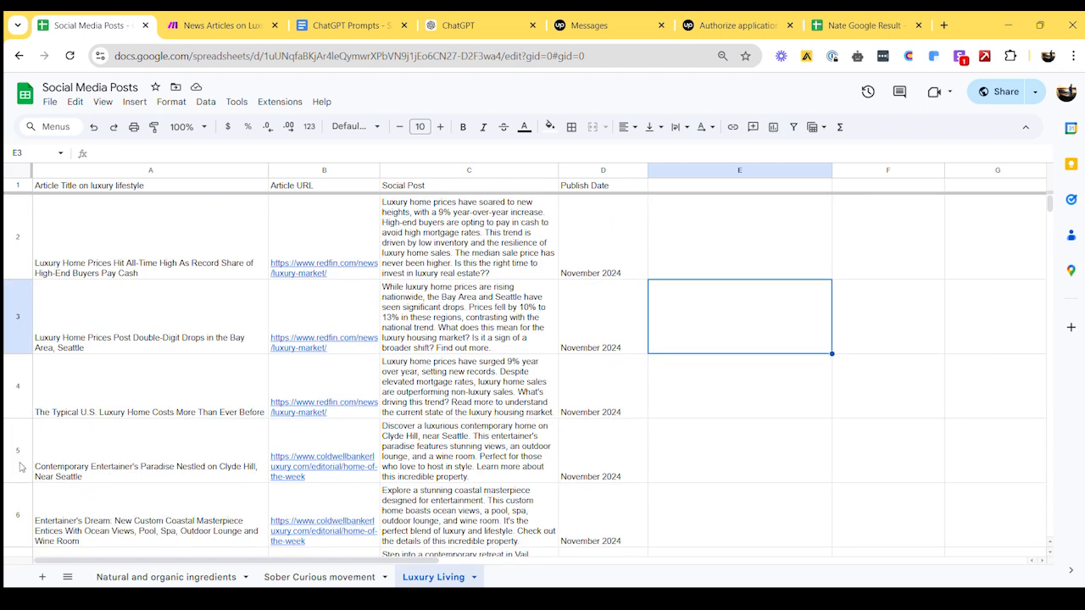
{"action": "scroll", "coordinate": [114, 507], "scroll_direction": "down", "scroll_amount": 1}
{"action": "scroll", "coordinate": [93, 465], "scroll_direction": "up", "scroll_amount": 1}
{"action": "scroll", "coordinate": [452, 388], "scroll_direction": "down", "scroll_amount": 3}
{"action": "scroll", "coordinate": [452, 387], "scroll_direction": "up", "scroll_amount": 3}
{"action": "left_click", "coordinate": [219, 24]}
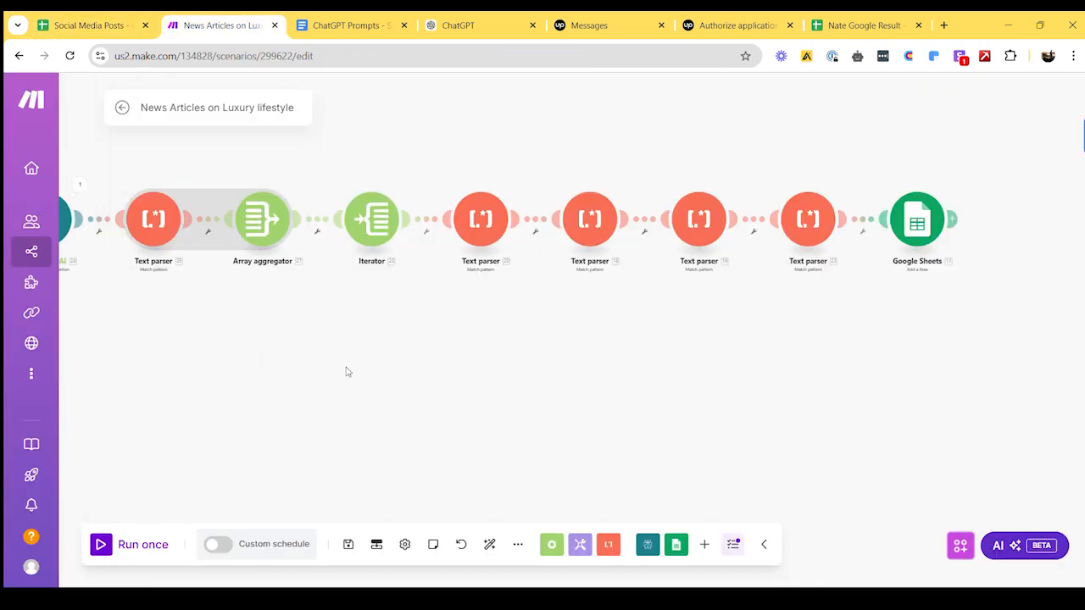
{"action": "left_click_drag", "start_coordinate": [346, 371], "coordinate": [439, 395]}
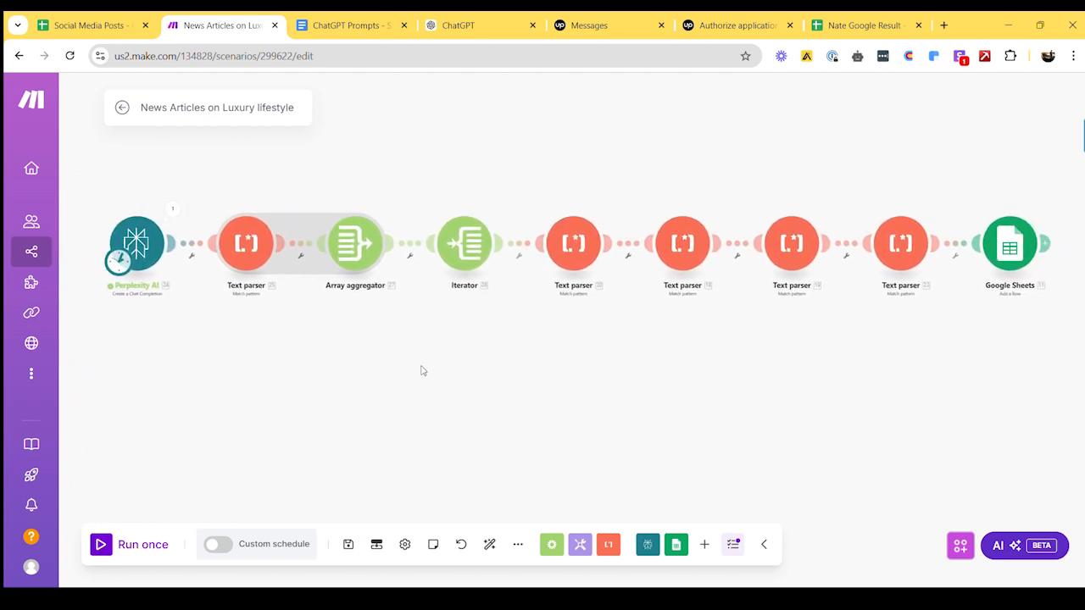